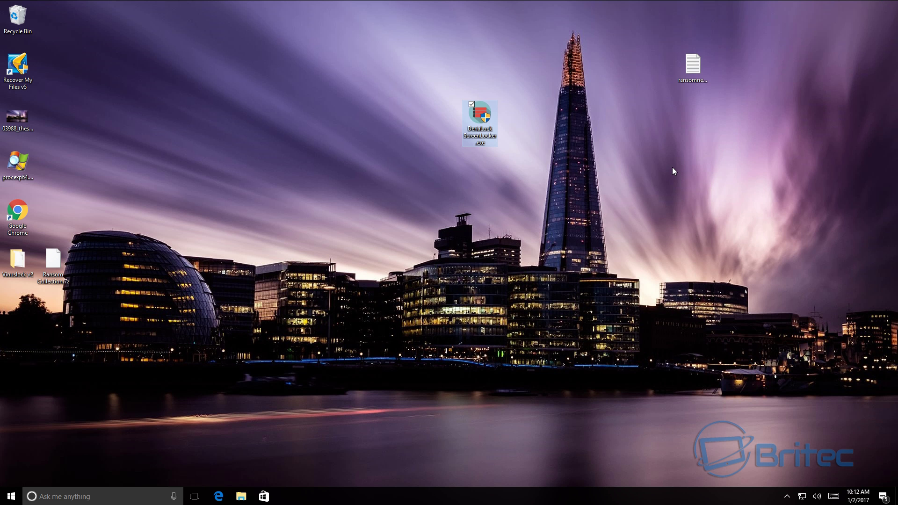
Step: Reposition DeriaLock ScreenLocker.exe on the desktop and review the version details in its file properties
{"action": "left_click_drag", "start_coordinate": [480, 124], "coordinate": [409, 172]}
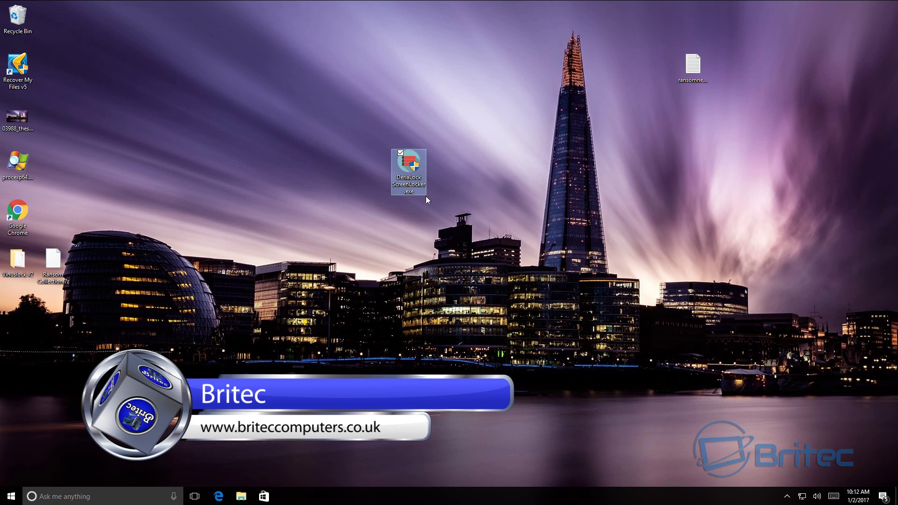
{"action": "mouse_move", "coordinate": [407, 179]}
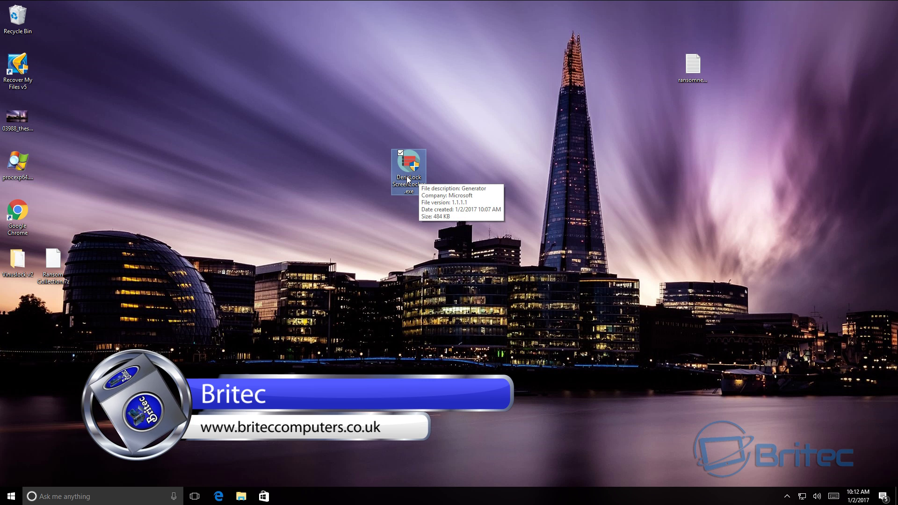
{"action": "right_click", "coordinate": [407, 174]}
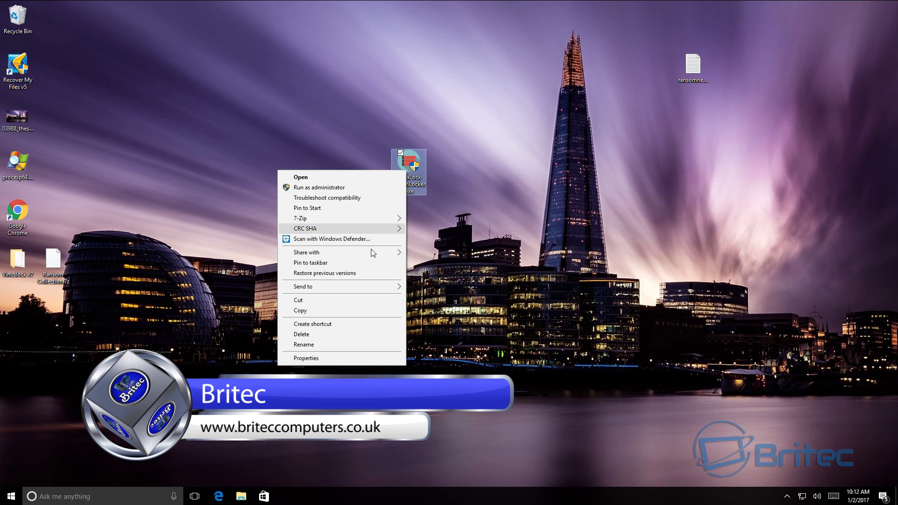
{"action": "left_click", "coordinate": [330, 358]}
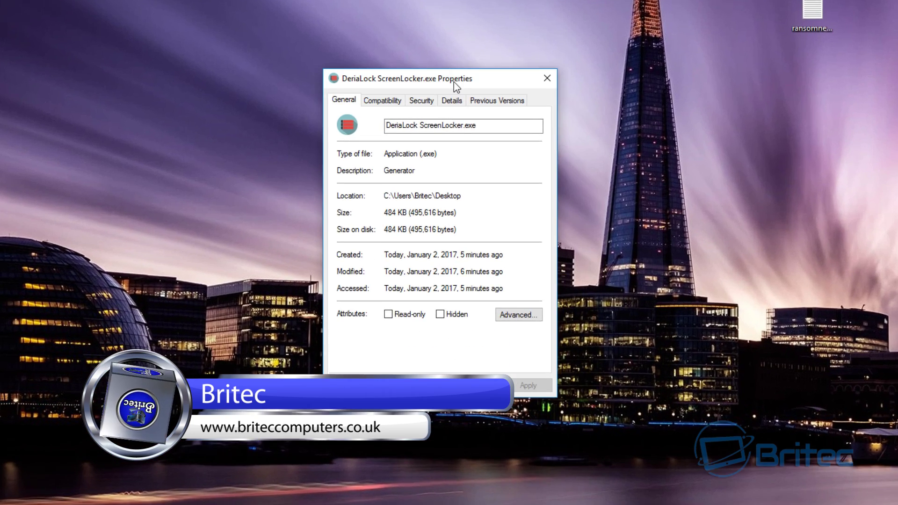
{"action": "left_click", "coordinate": [503, 194]}
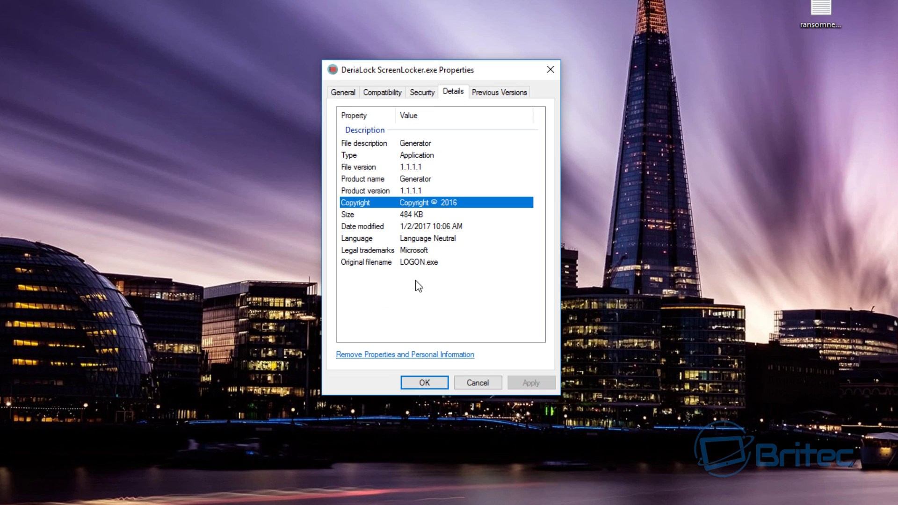
{"action": "left_click", "coordinate": [438, 383]}
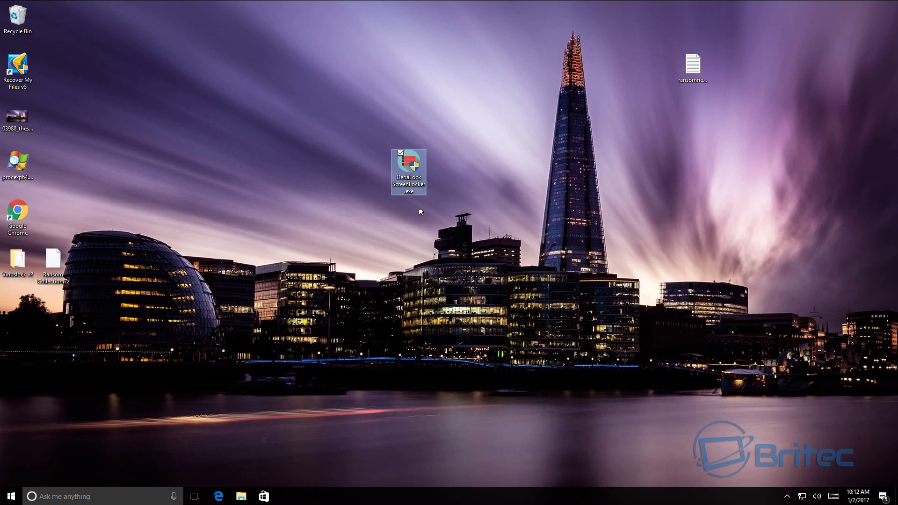
Step: Run DeriaLock ScreenLocker.exe from the desktop and allow it to make changes to the device
{"action": "mouse_move", "coordinate": [411, 164]}
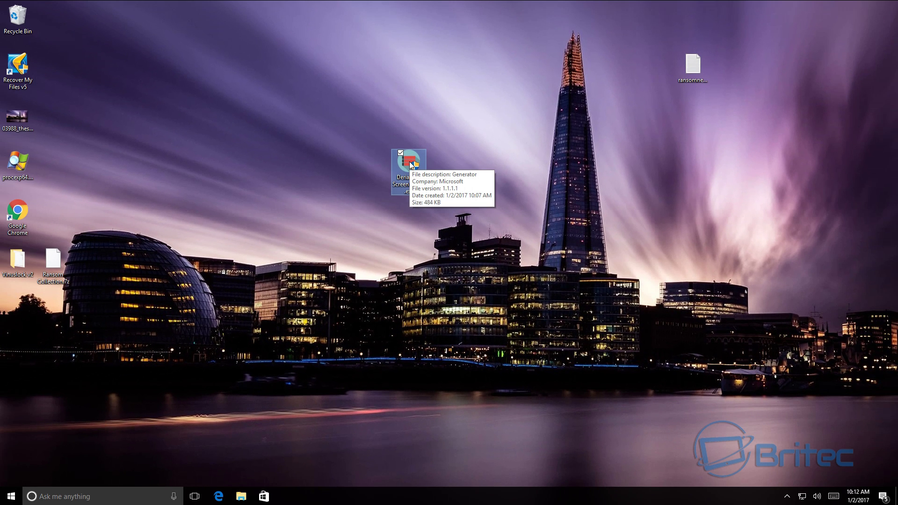
{"action": "double_click", "coordinate": [410, 162]}
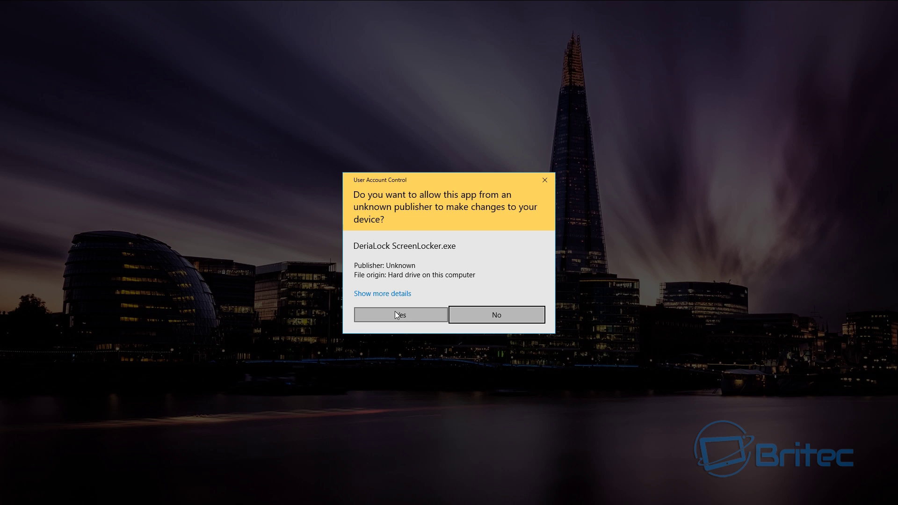
{"action": "left_click", "coordinate": [396, 315]}
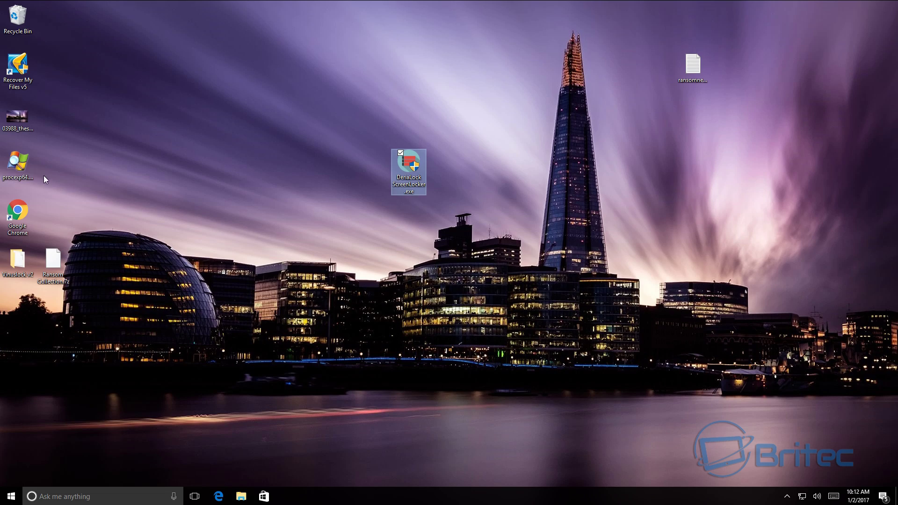
Step: Open Process Explorer from the desktop and locate the DeriaLock ScreenLocker.exe process under explorer.exe
{"action": "double_click", "coordinate": [27, 162]}
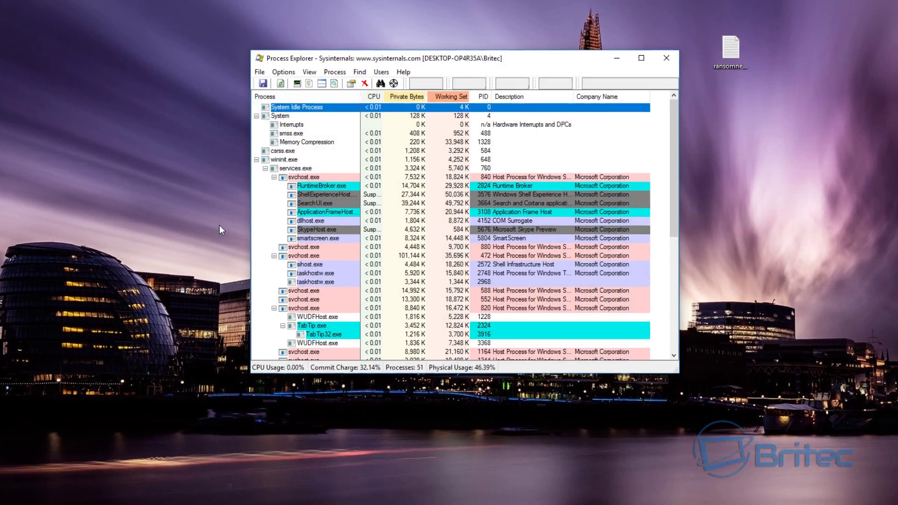
{"action": "scroll", "coordinate": [401, 279], "scroll_direction": "down", "scroll_amount": 5}
{"action": "scroll", "coordinate": [373, 333], "scroll_direction": "down", "scroll_amount": 3}
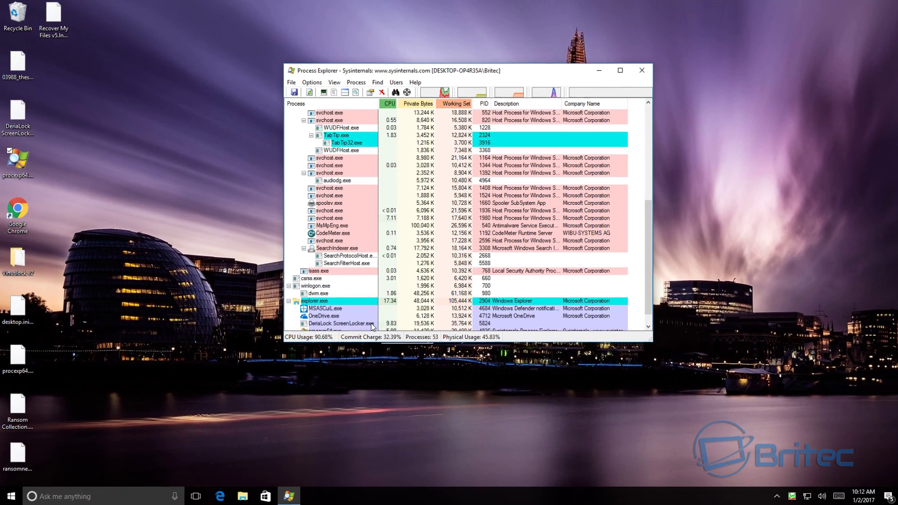
{"action": "scroll", "coordinate": [323, 314], "scroll_direction": "down", "scroll_amount": 1}
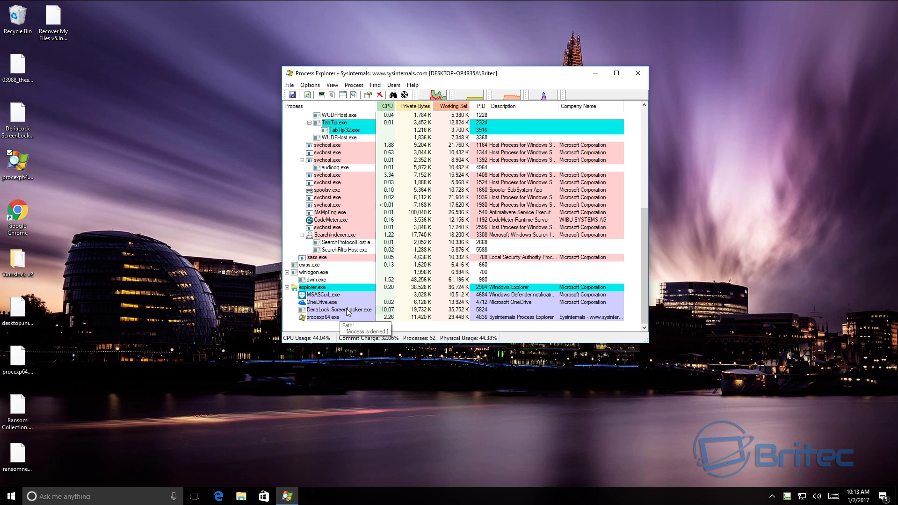
{"action": "right_click", "coordinate": [346, 310]}
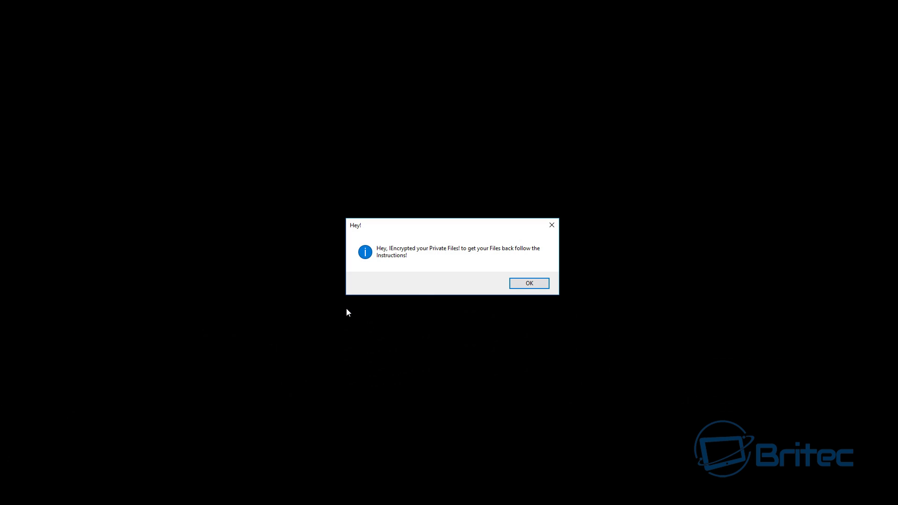
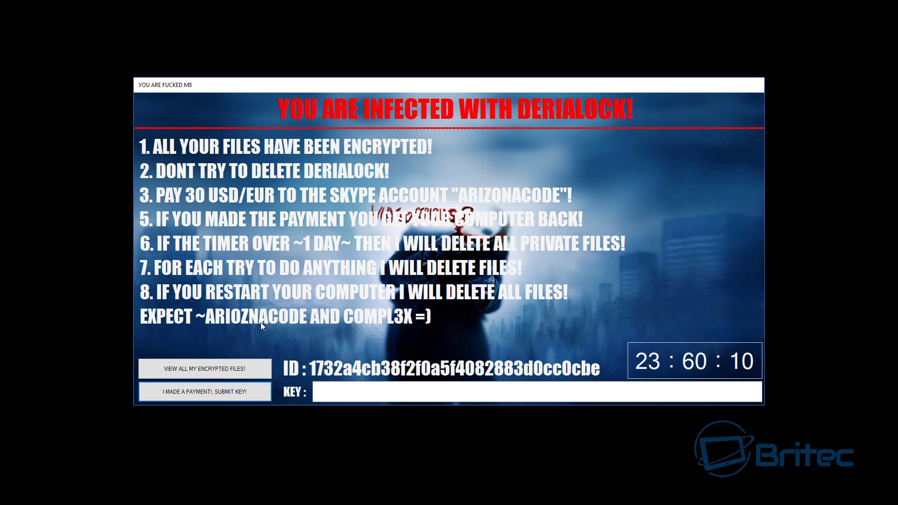
Step: Try the ransom window's options for viewing the encrypted files and submitting a payment key
{"action": "left_click", "coordinate": [192, 374]}
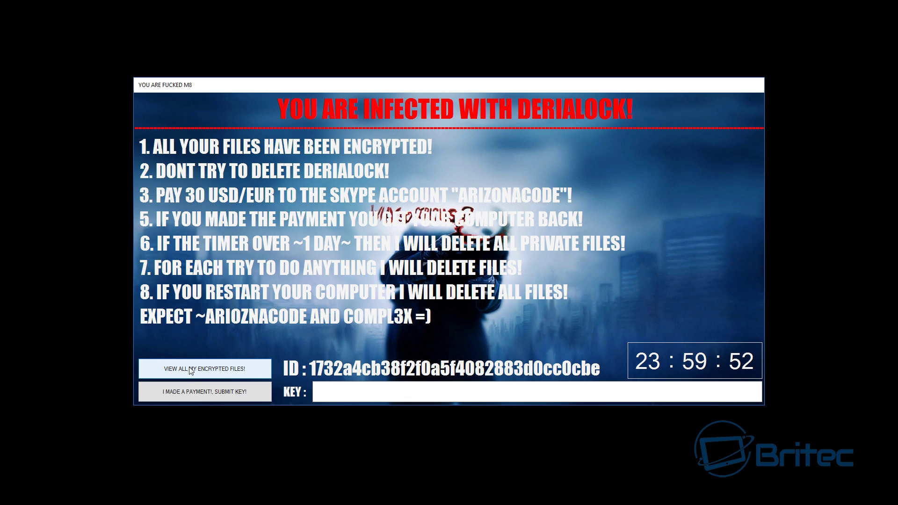
{"action": "left_click", "coordinate": [186, 393]}
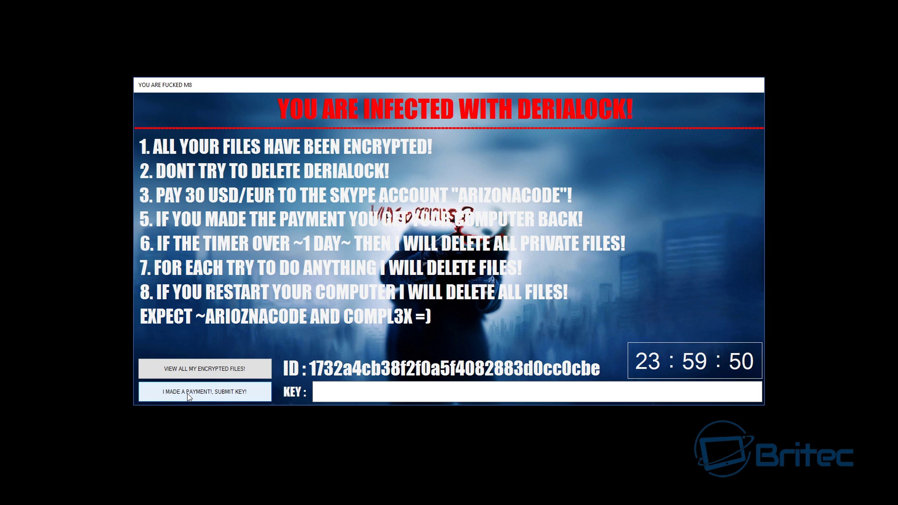
{"action": "left_click", "coordinate": [457, 285]}
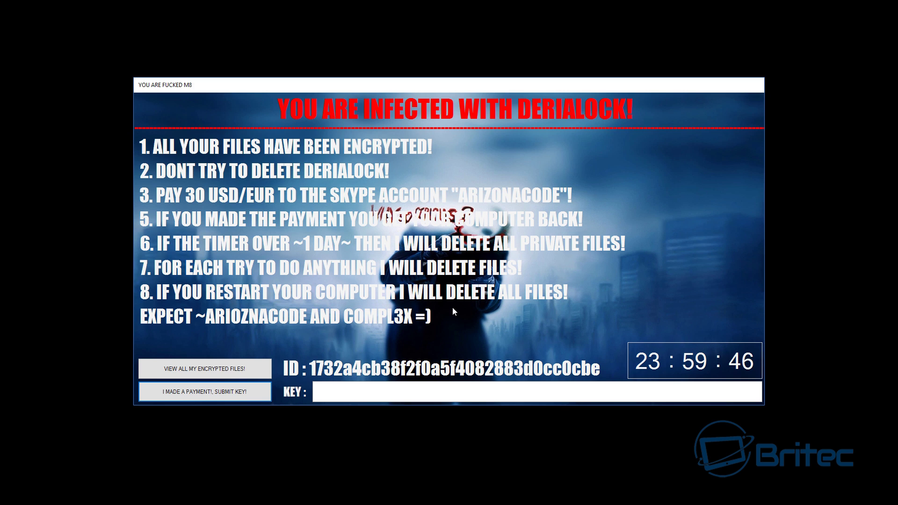
Step: Try to close the ransom window and to open Task Manager from the Windows security screen
{"action": "key", "text": "alt+F4"}
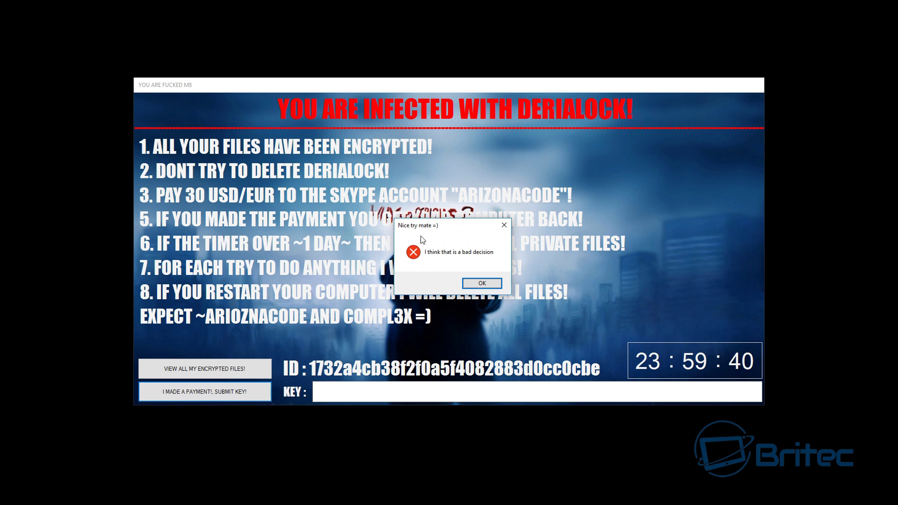
{"action": "left_click", "coordinate": [479, 285]}
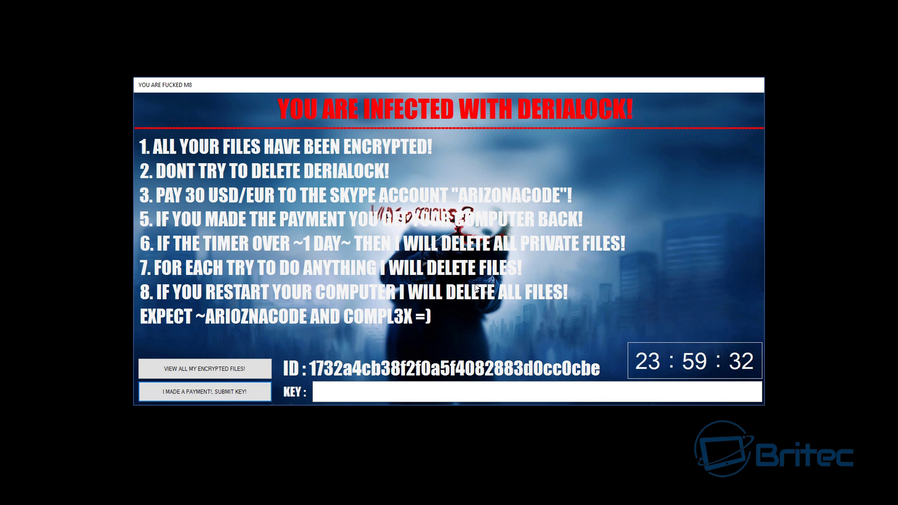
{"action": "key", "text": "ctrl+alt+Delete"}
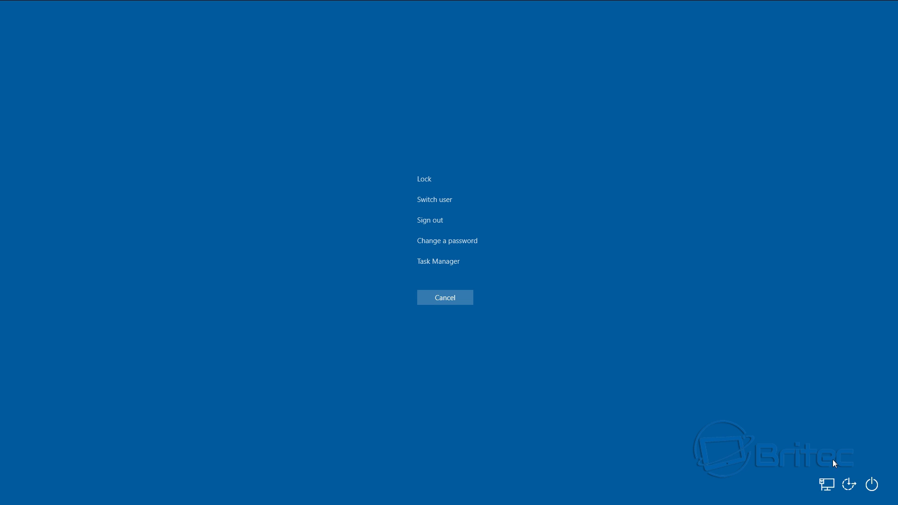
{"action": "left_click", "coordinate": [446, 265]}
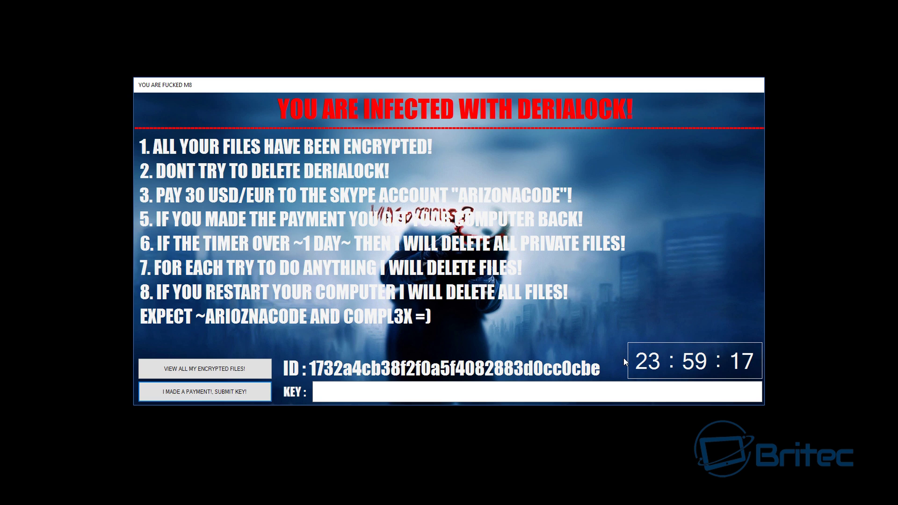
Step: Restart the computer from the Windows security screen into the recovery environment
{"action": "key", "text": "ctrl+alt+Delete"}
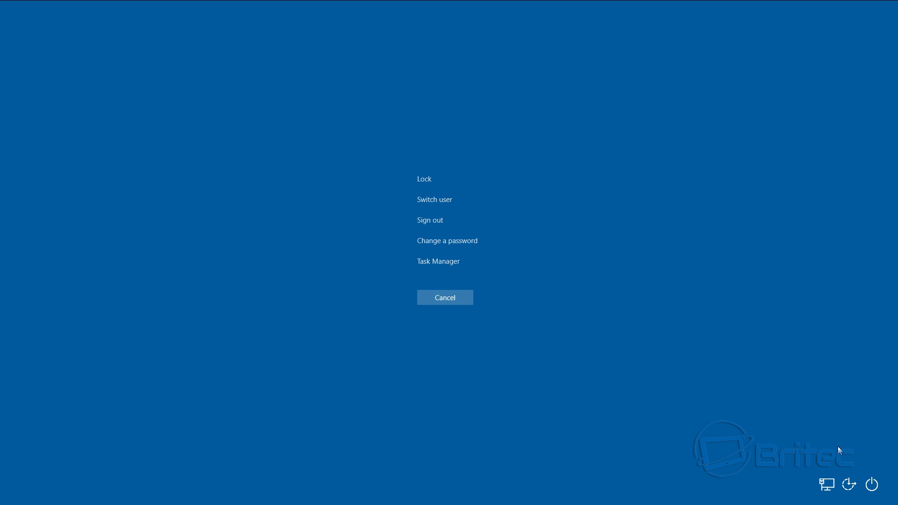
{"action": "left_click", "coordinate": [872, 487]}
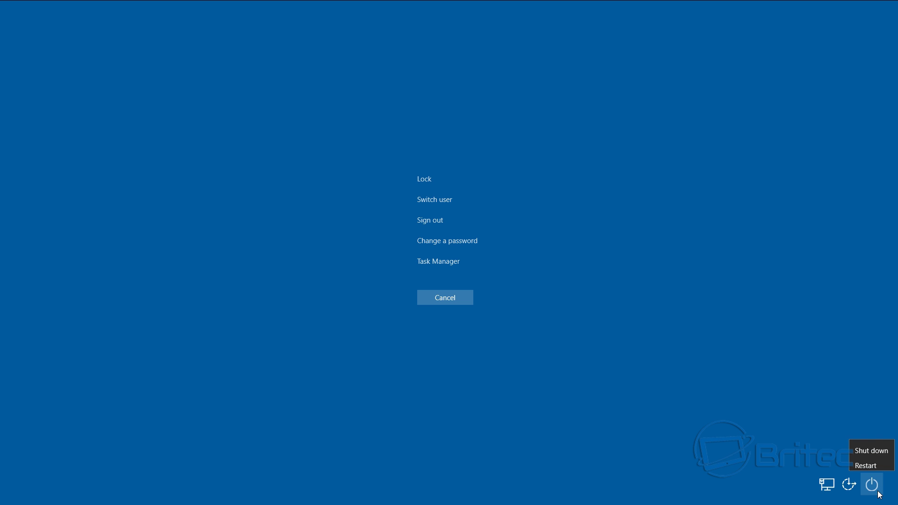
{"action": "left_click", "coordinate": [865, 458]}
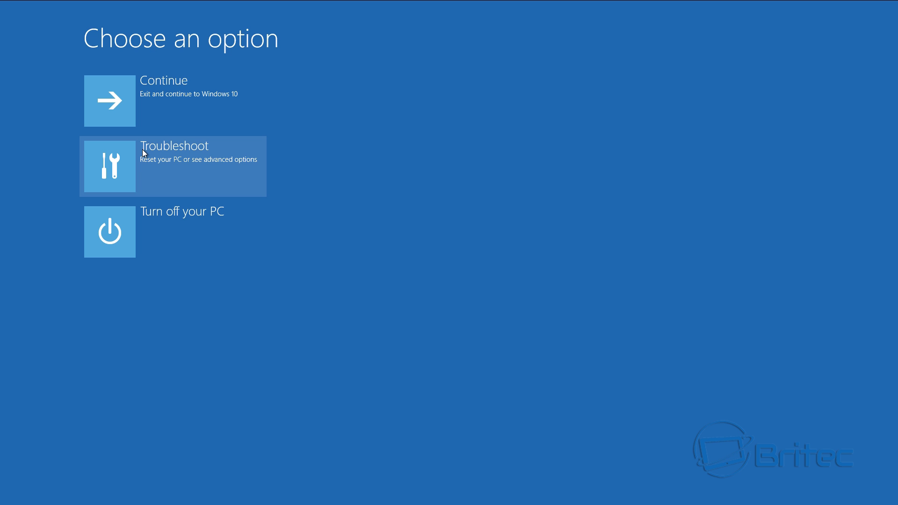
Step: Boot Windows into Safe Mode through the advanced Startup Settings and dismiss the Microsoft Edge message
{"action": "left_click", "coordinate": [142, 149]}
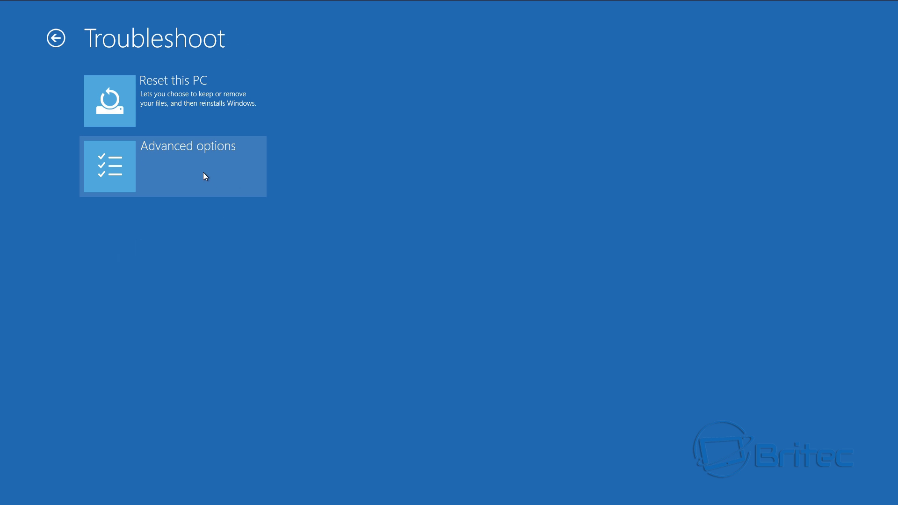
{"action": "left_click", "coordinate": [177, 171]}
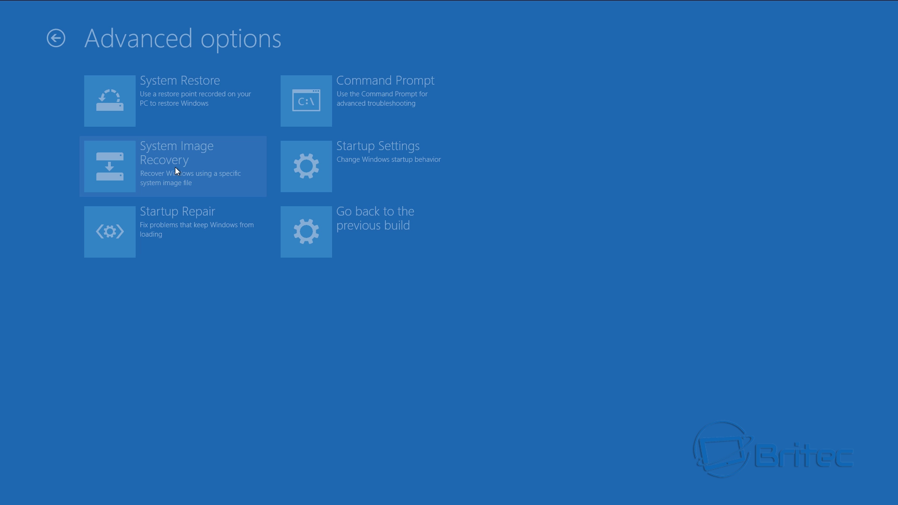
{"action": "left_click", "coordinate": [383, 173]}
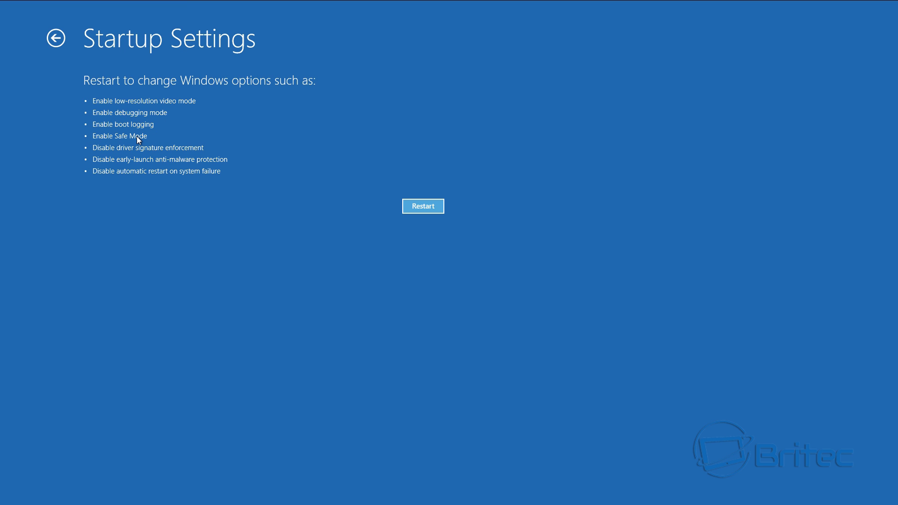
{"action": "left_click", "coordinate": [428, 206]}
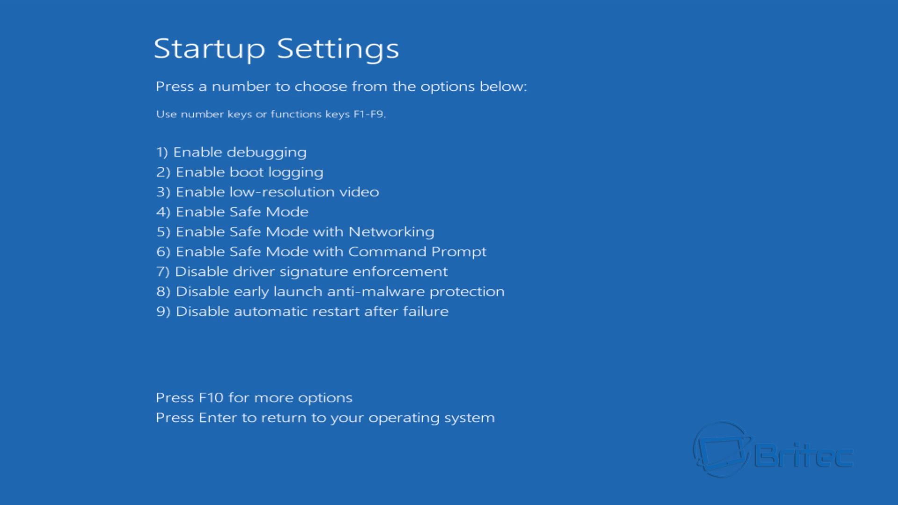
{"action": "key", "text": "4"}
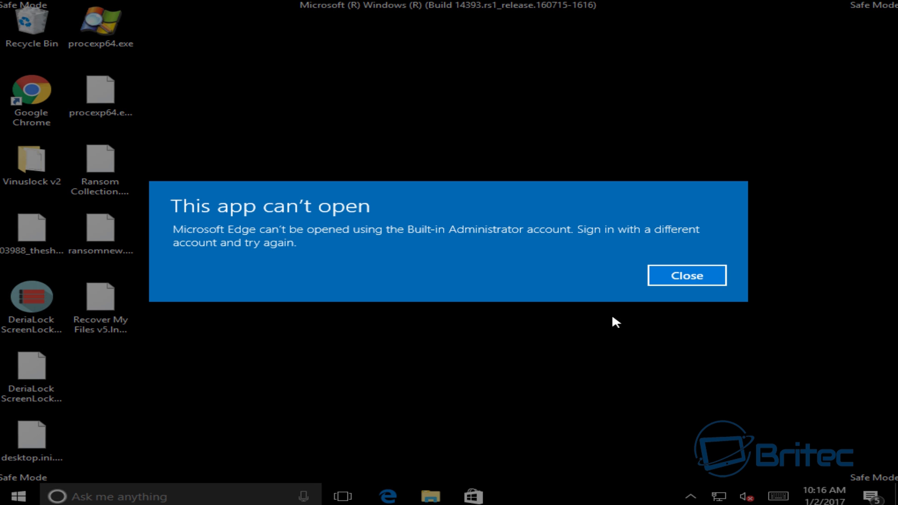
{"action": "left_click", "coordinate": [673, 278]}
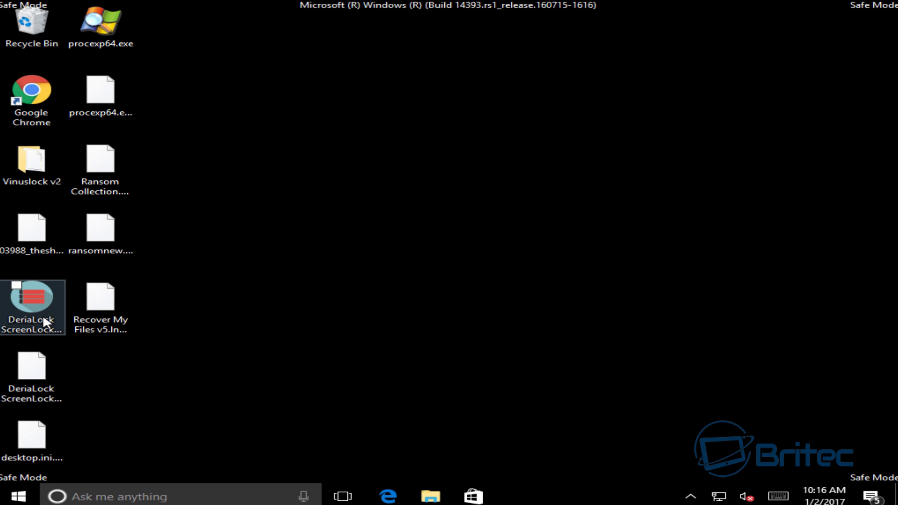
Step: Examine the procexp64.exe.deria file on the desktop and the files in the Wallpaper folder inside Pictures
{"action": "left_click", "coordinate": [104, 99]}
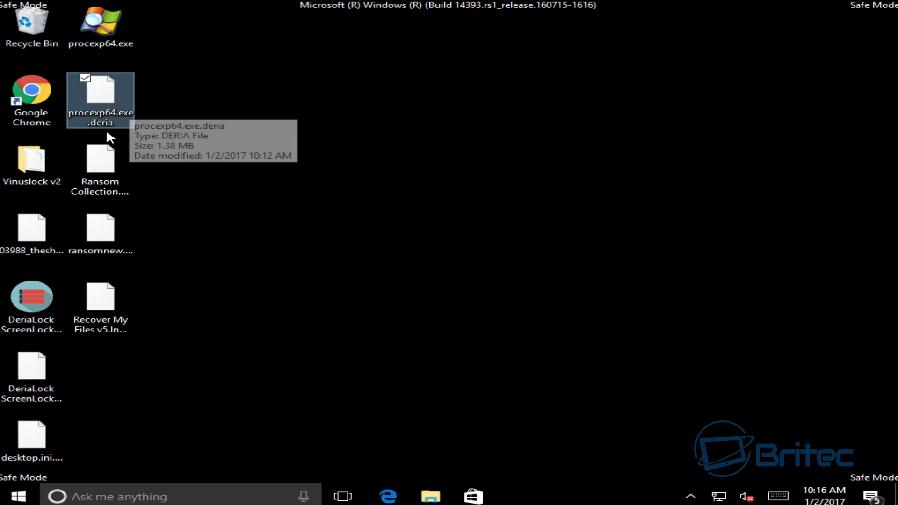
{"action": "left_click", "coordinate": [430, 497]}
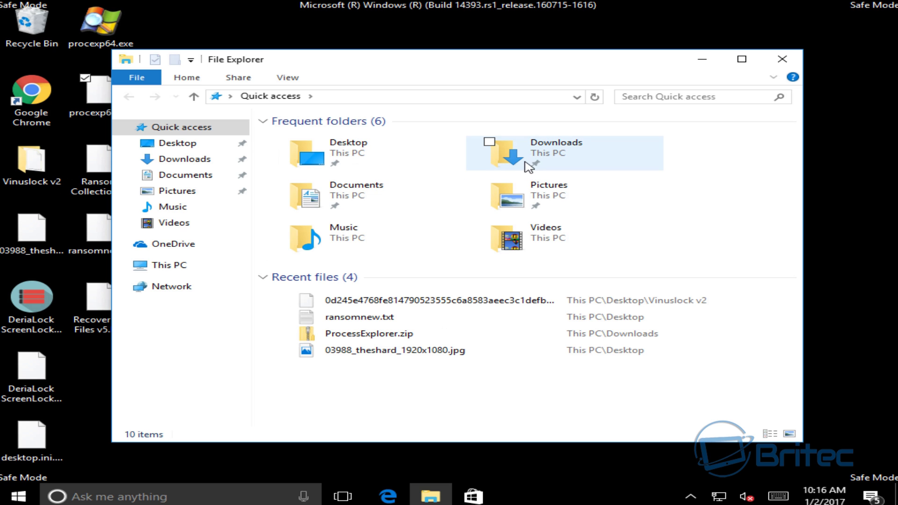
{"action": "left_click", "coordinate": [523, 201]}
{"action": "double_click", "coordinate": [523, 201]}
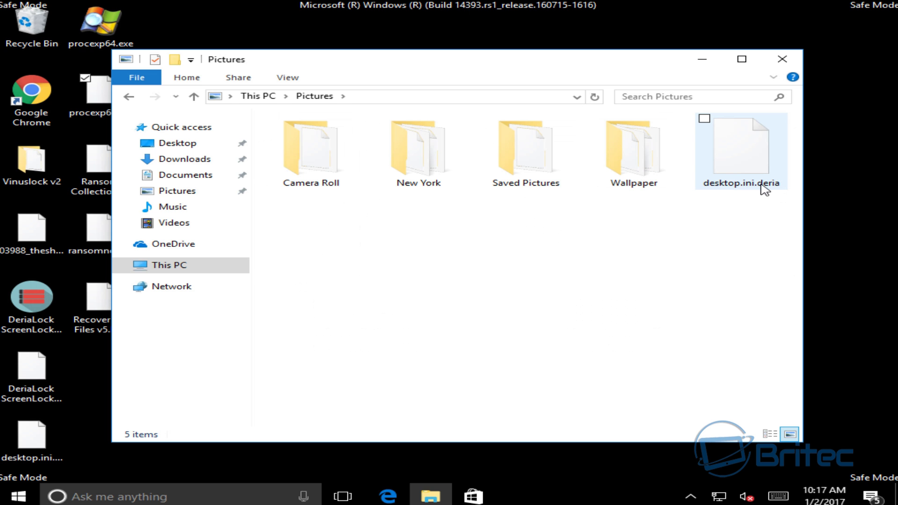
{"action": "double_click", "coordinate": [622, 154]}
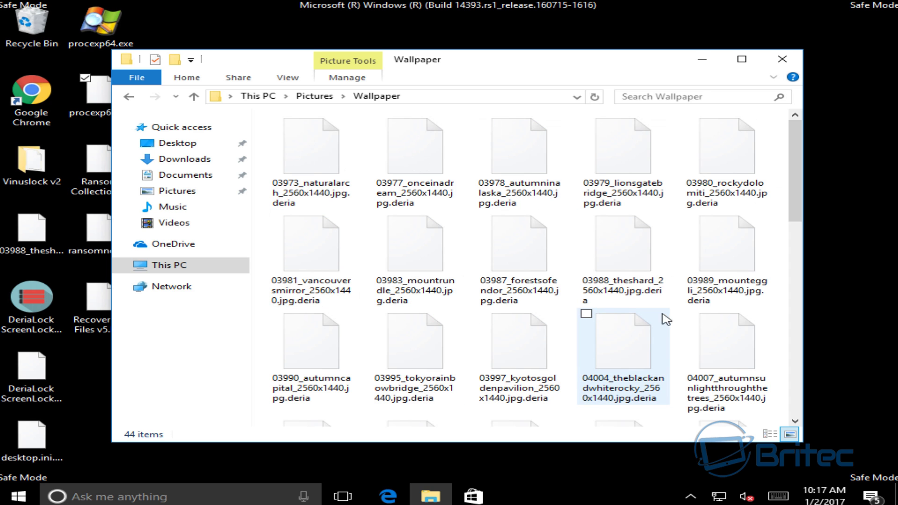
{"action": "scroll", "coordinate": [636, 316], "scroll_direction": "down", "scroll_amount": 1}
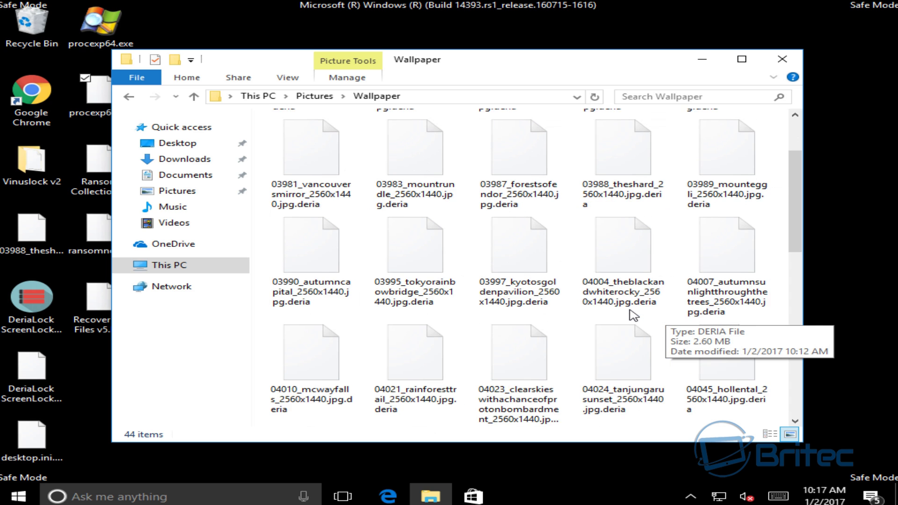
Step: Rename HD-Sceney-River-Wallpaper-Widescreen-2560x1440.jpg.deria by removing the .deria extension, accepting the extension change
{"action": "scroll", "coordinate": [633, 316], "scroll_direction": "down", "scroll_amount": 5}
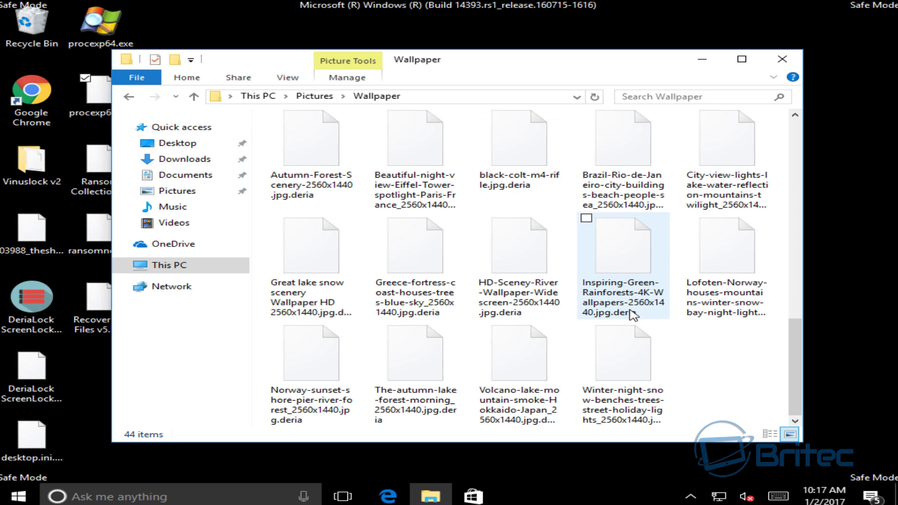
{"action": "right_click", "coordinate": [512, 308]}
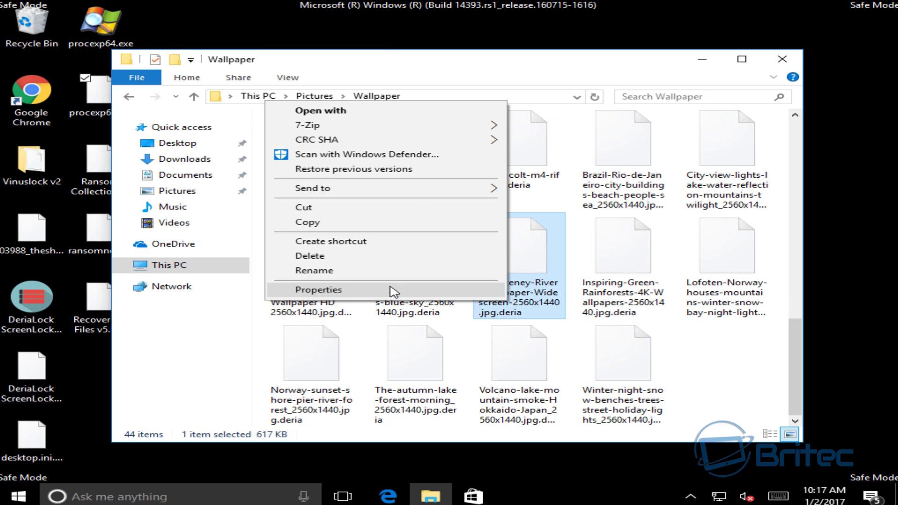
{"action": "left_click", "coordinate": [396, 270]}
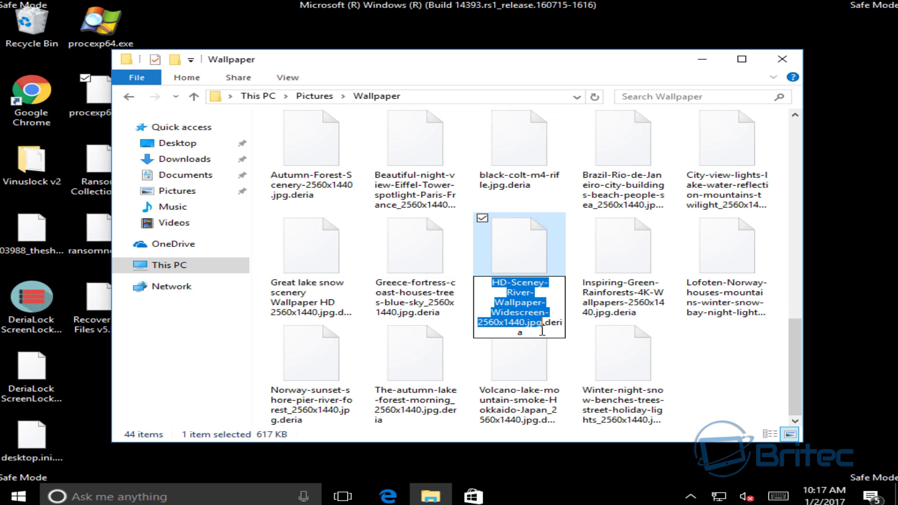
{"action": "left_click", "coordinate": [543, 322]}
{"action": "left_click_drag", "start_coordinate": [542, 322], "coordinate": [571, 338]}
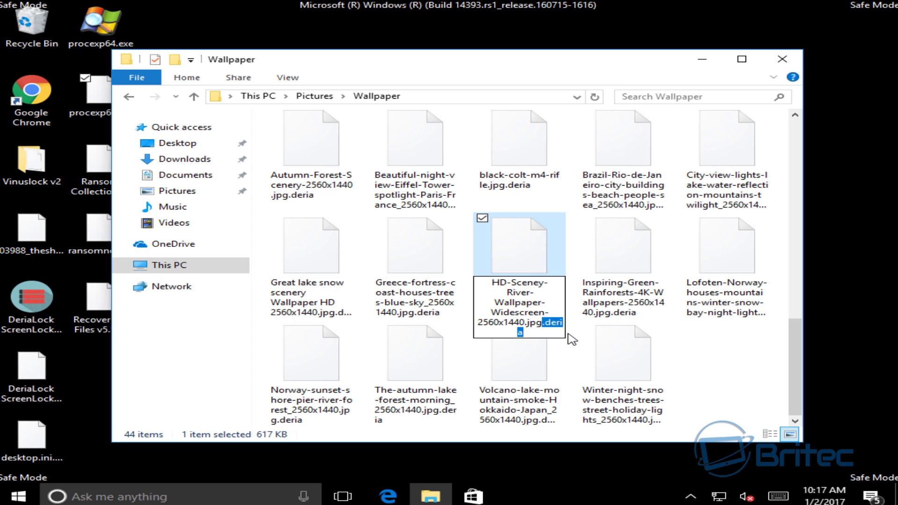
{"action": "key", "text": "Delete"}
{"action": "left_click", "coordinate": [519, 256]}
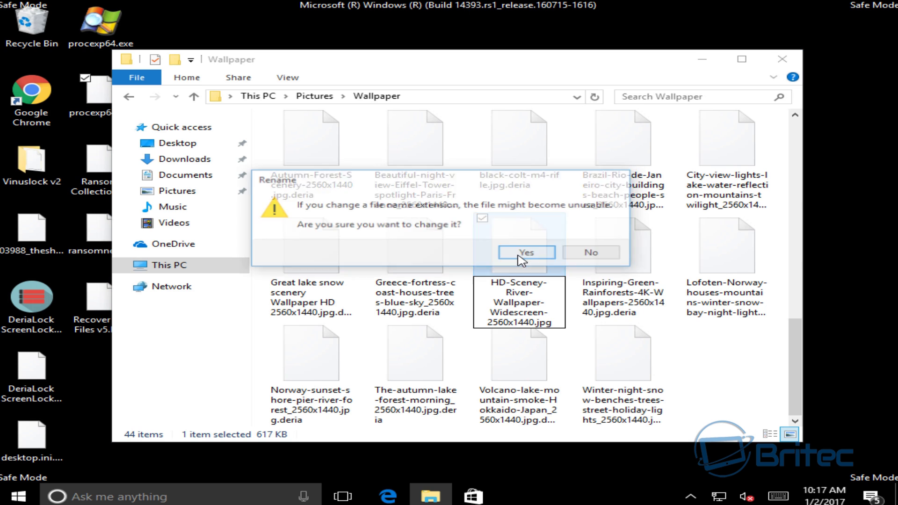
{"action": "left_click", "coordinate": [521, 259]}
Step: Try to open the renamed river wallpaper picture, dismiss the messages and close the Wallpaper folder
{"action": "double_click", "coordinate": [515, 260]}
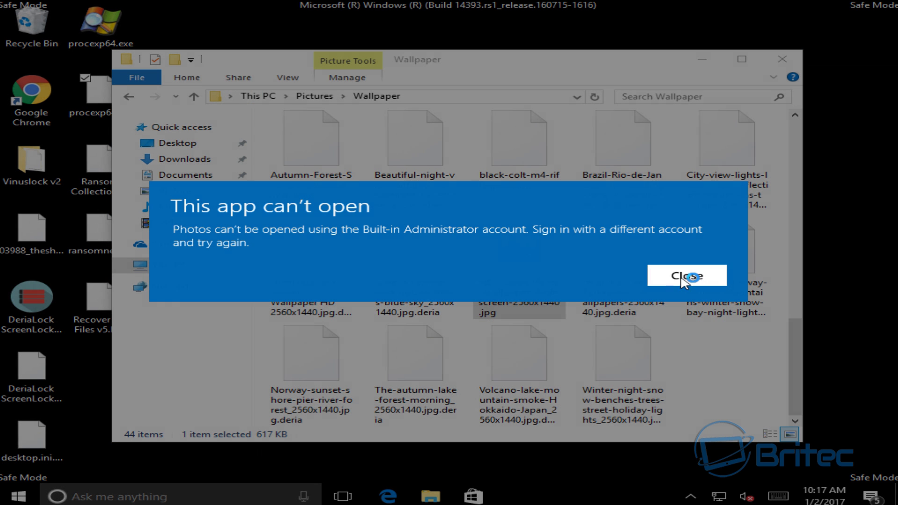
{"action": "left_click", "coordinate": [683, 279]}
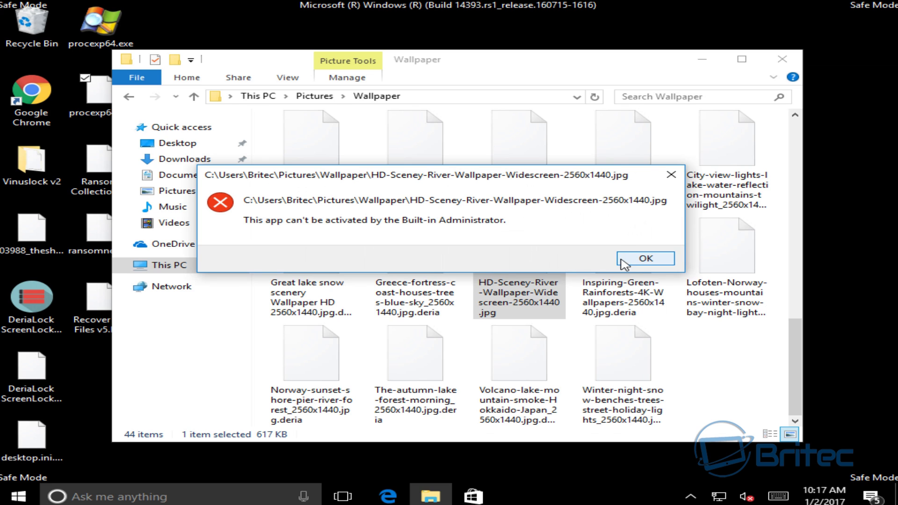
{"action": "left_click", "coordinate": [624, 263]}
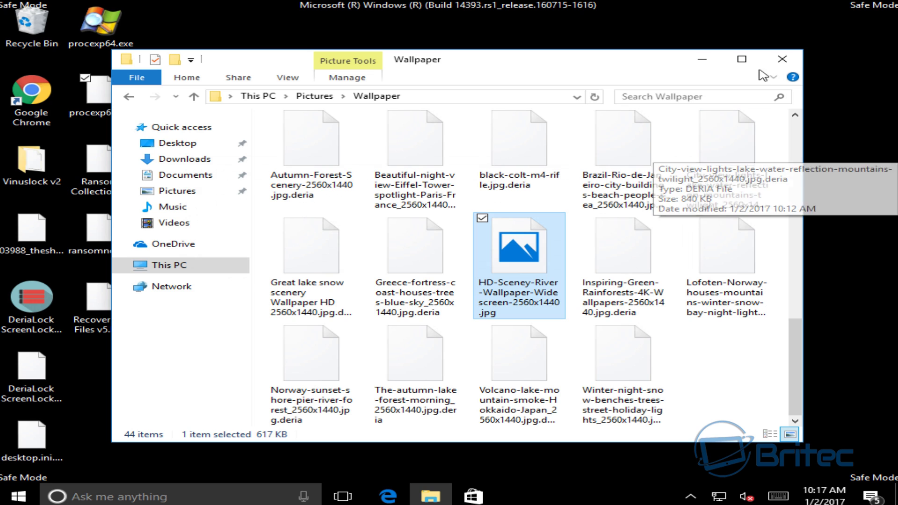
{"action": "left_click", "coordinate": [782, 59]}
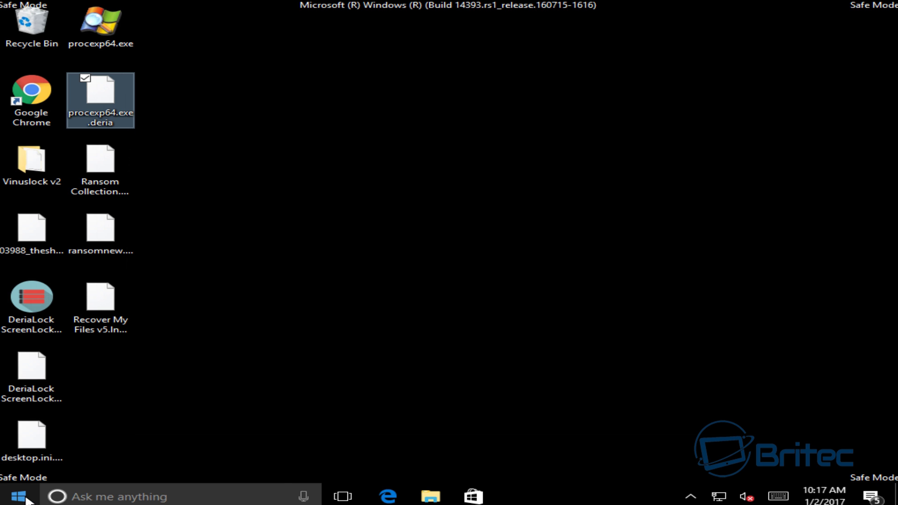
Step: Open the Britec user folder inside Users on Local Disk (C:)
{"action": "left_click", "coordinate": [429, 498]}
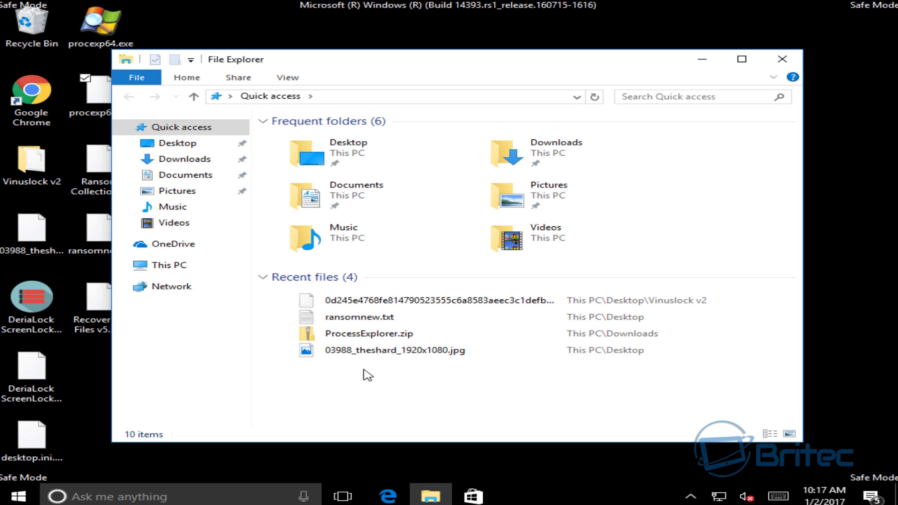
{"action": "left_click", "coordinate": [172, 265]}
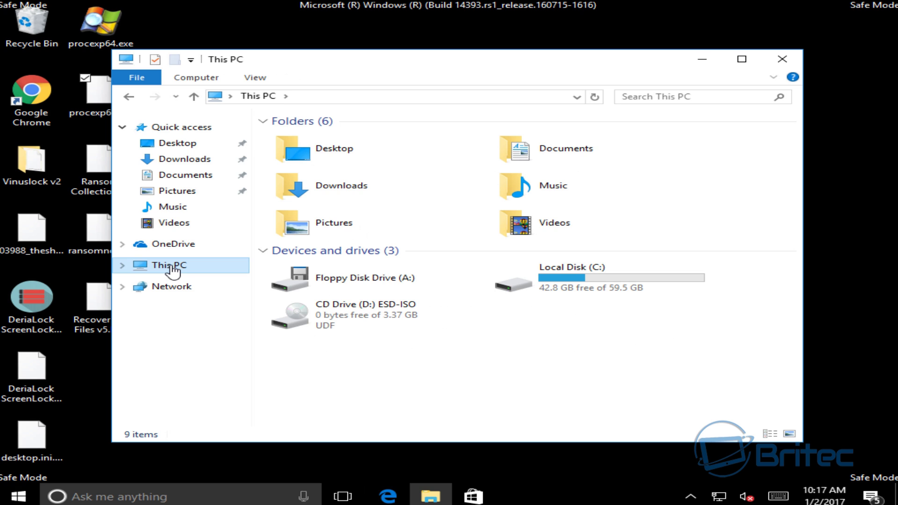
{"action": "left_click", "coordinate": [576, 281]}
{"action": "double_click", "coordinate": [576, 281]}
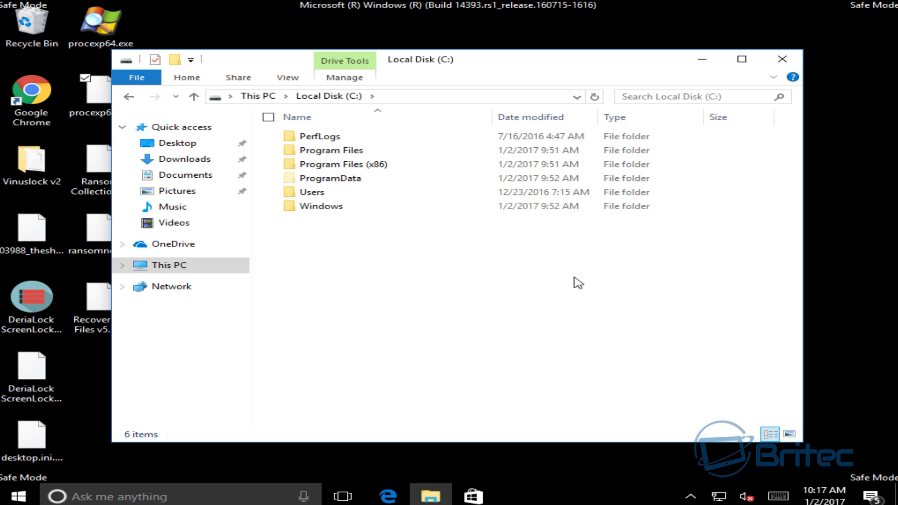
{"action": "double_click", "coordinate": [312, 195]}
{"action": "double_click", "coordinate": [311, 136]}
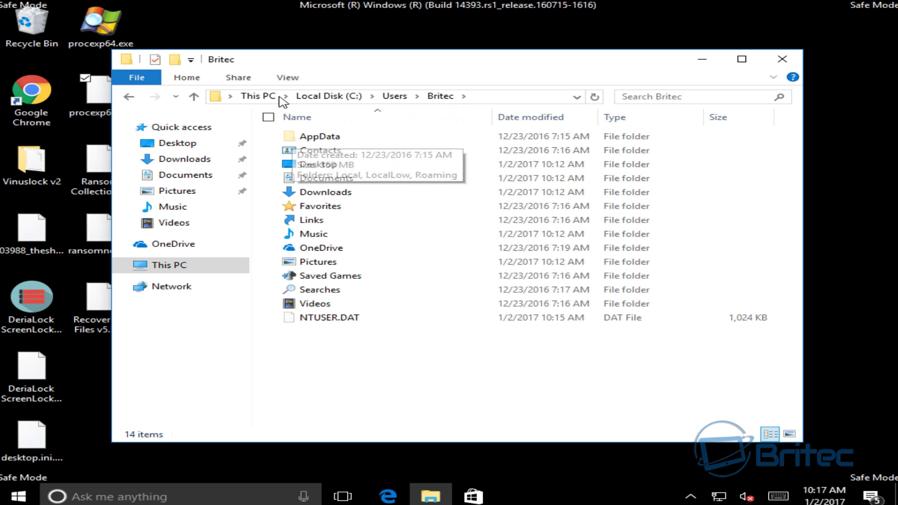
Step: Check the hidden files and folders setting in Folder Options and leave the dialog without changes
{"action": "left_click", "coordinate": [287, 77]}
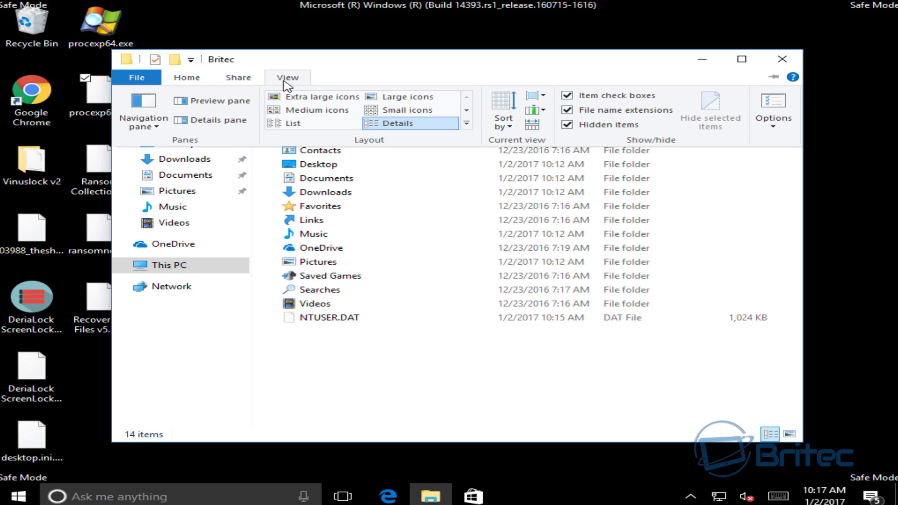
{"action": "left_click", "coordinate": [776, 124]}
{"action": "left_click", "coordinate": [712, 140]}
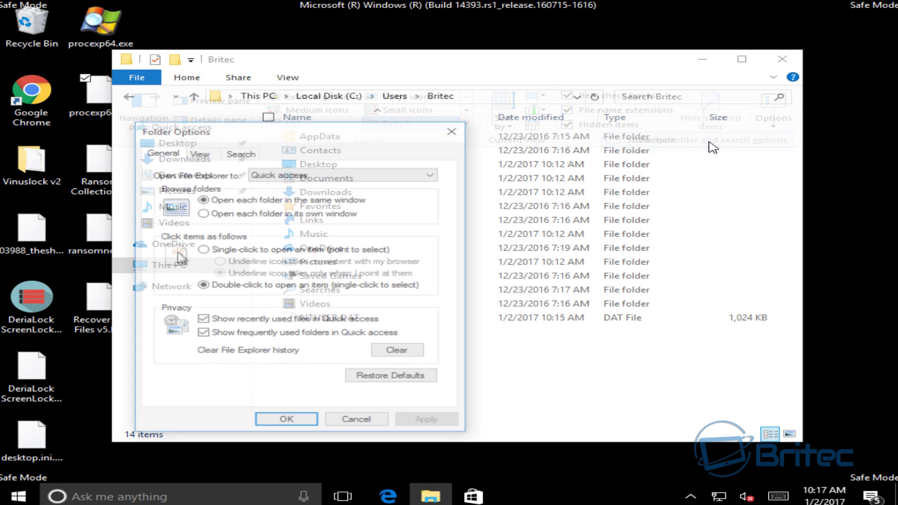
{"action": "left_click", "coordinate": [198, 152]}
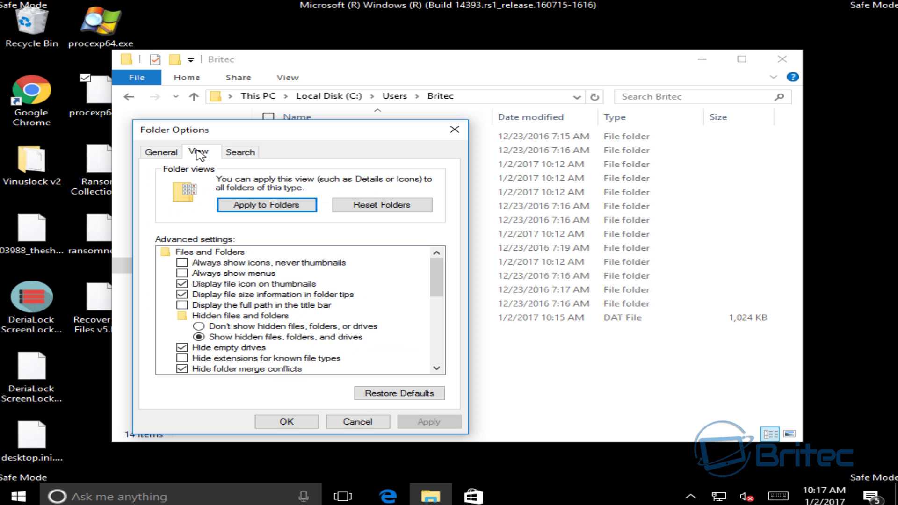
{"action": "left_click", "coordinate": [355, 421]}
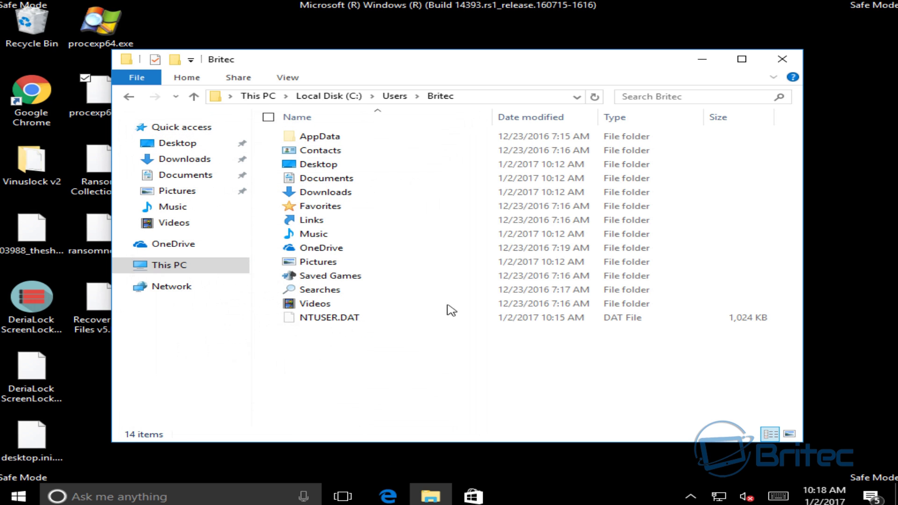
Step: Open the Startup folder under AppData\Roaming\Microsoft\Windows\Start Menu\Programs in the user folder
{"action": "double_click", "coordinate": [319, 136]}
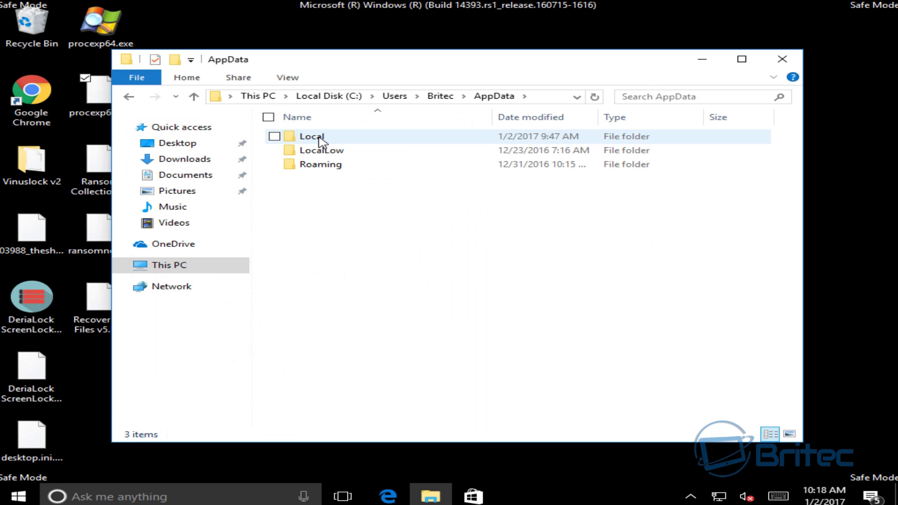
{"action": "double_click", "coordinate": [318, 166]}
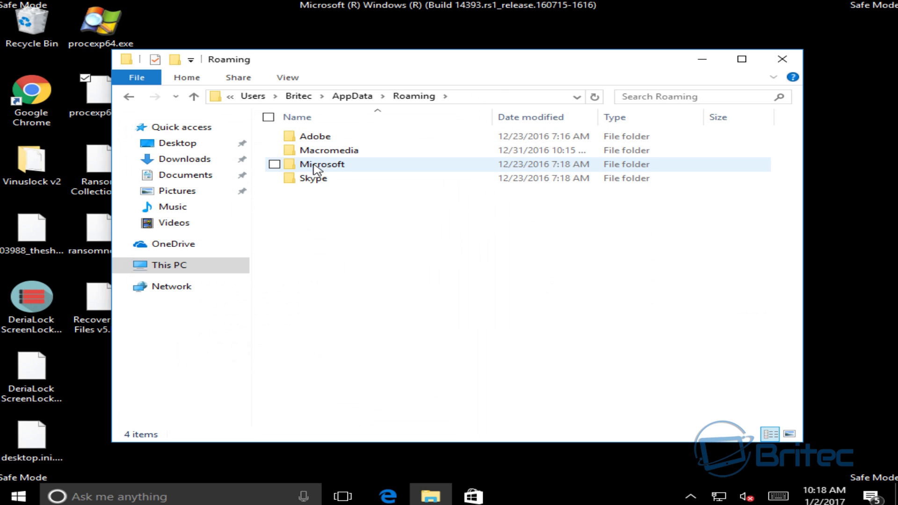
{"action": "double_click", "coordinate": [322, 165]}
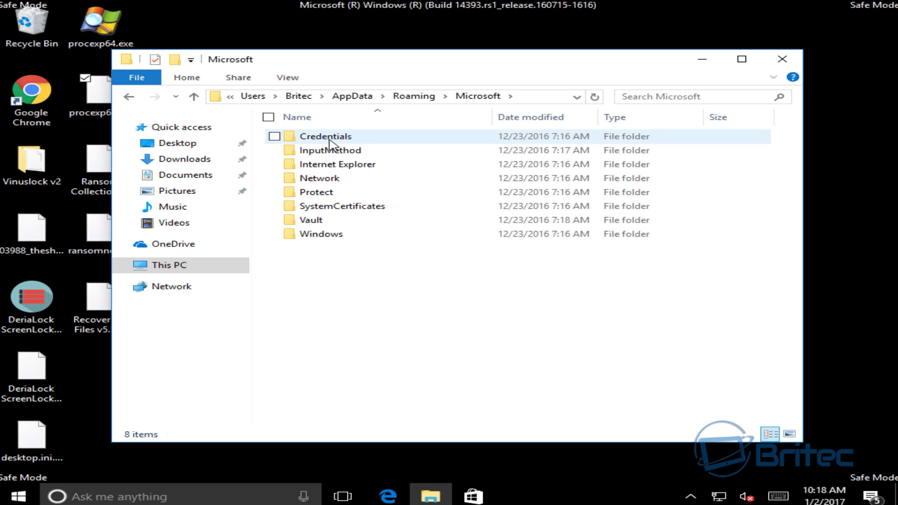
{"action": "double_click", "coordinate": [314, 234]}
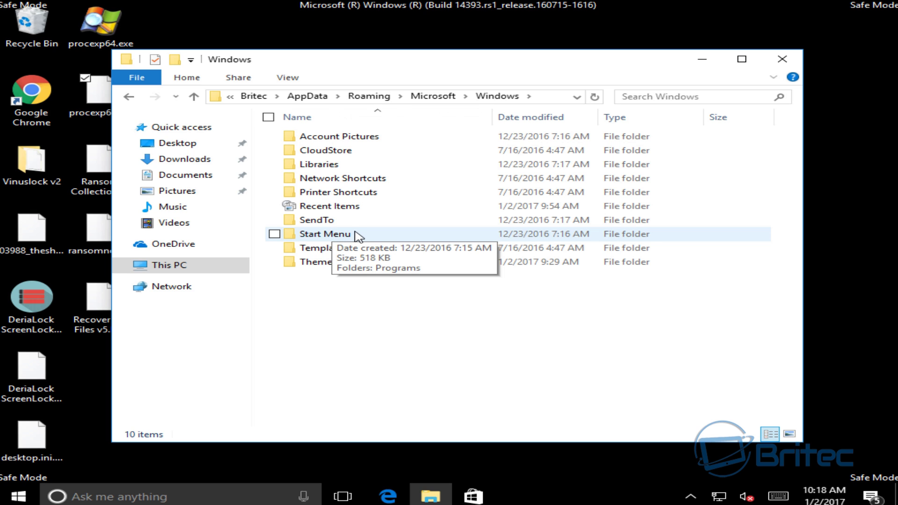
{"action": "left_click", "coordinate": [352, 234]}
{"action": "double_click", "coordinate": [352, 236]}
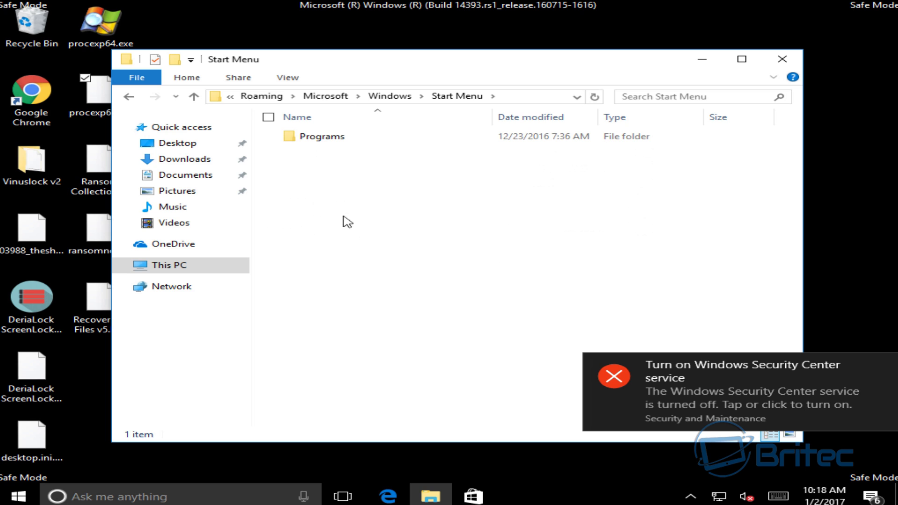
{"action": "double_click", "coordinate": [320, 142]}
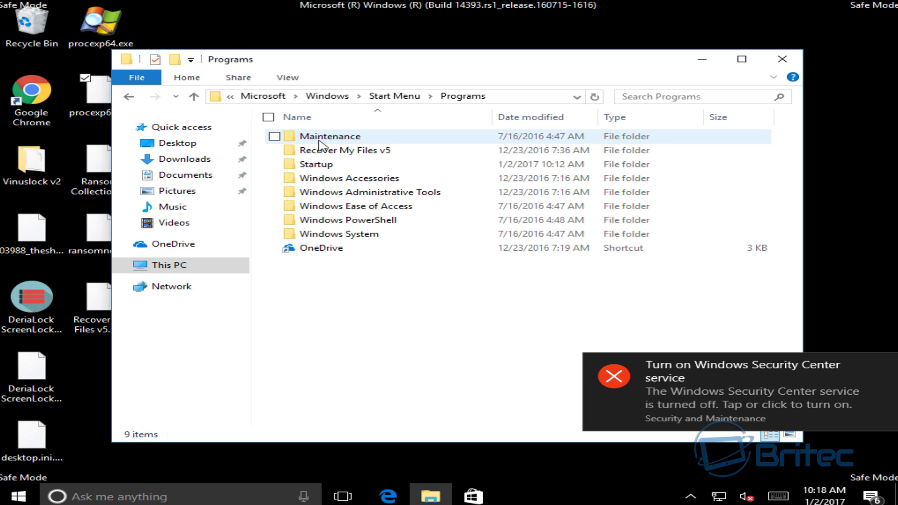
{"action": "double_click", "coordinate": [310, 166]}
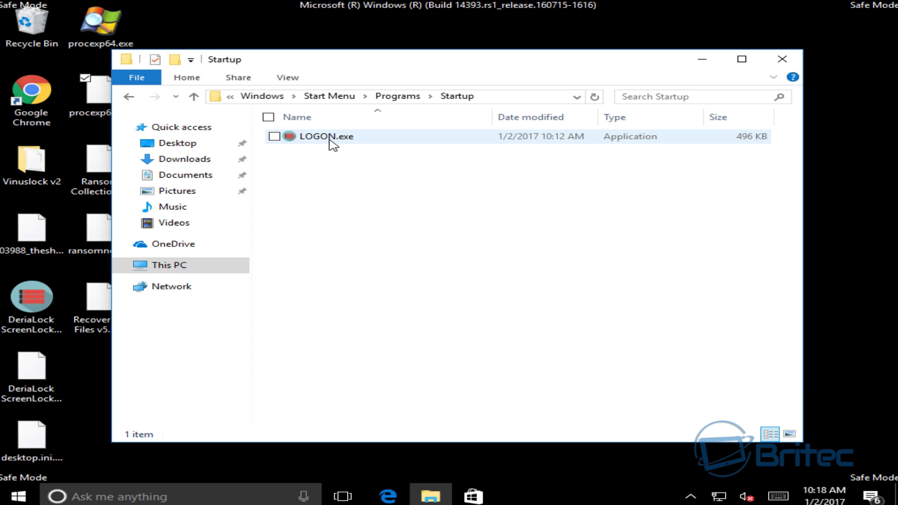
Step: Delete LOGON.exe from the Startup folder and close the folder window
{"action": "left_click", "coordinate": [293, 145]}
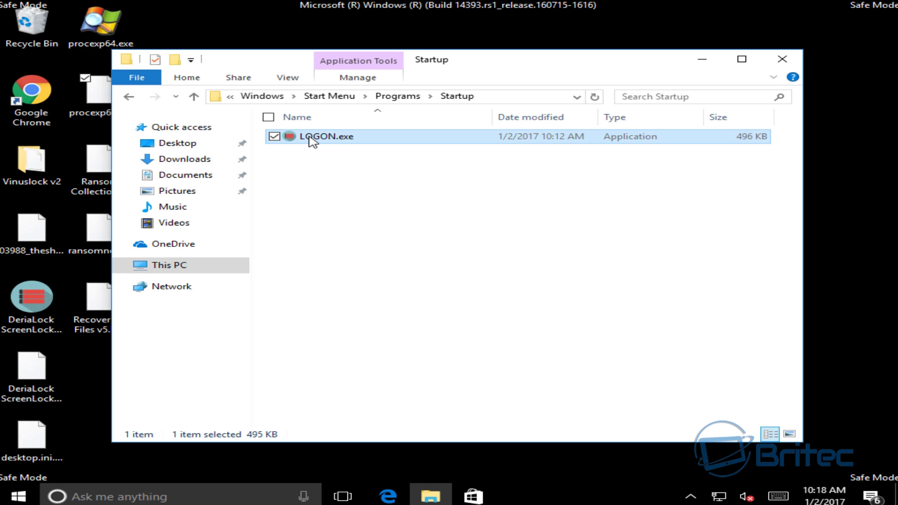
{"action": "right_click", "coordinate": [312, 139]}
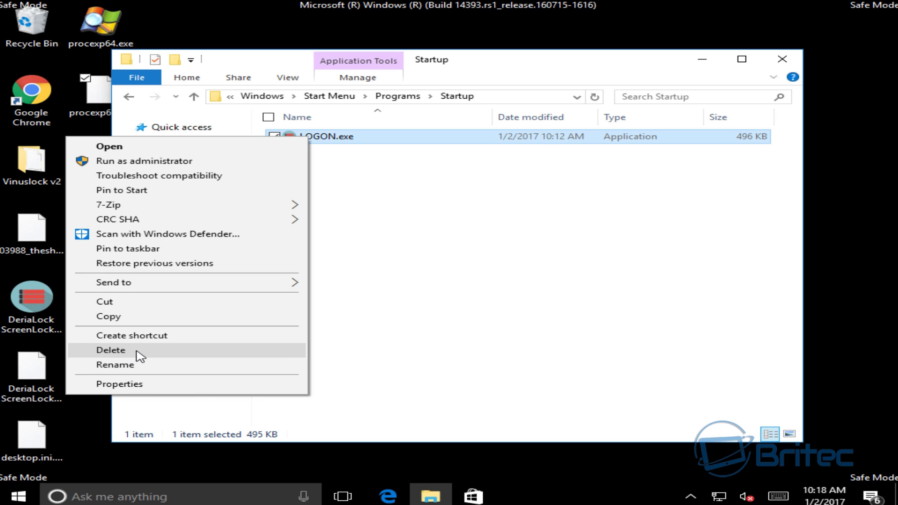
{"action": "left_click", "coordinate": [111, 350]}
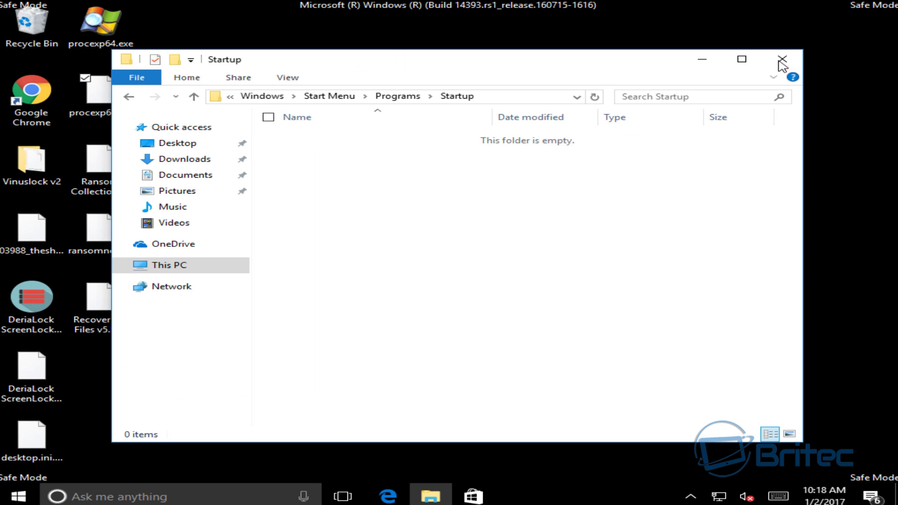
{"action": "left_click", "coordinate": [781, 62]}
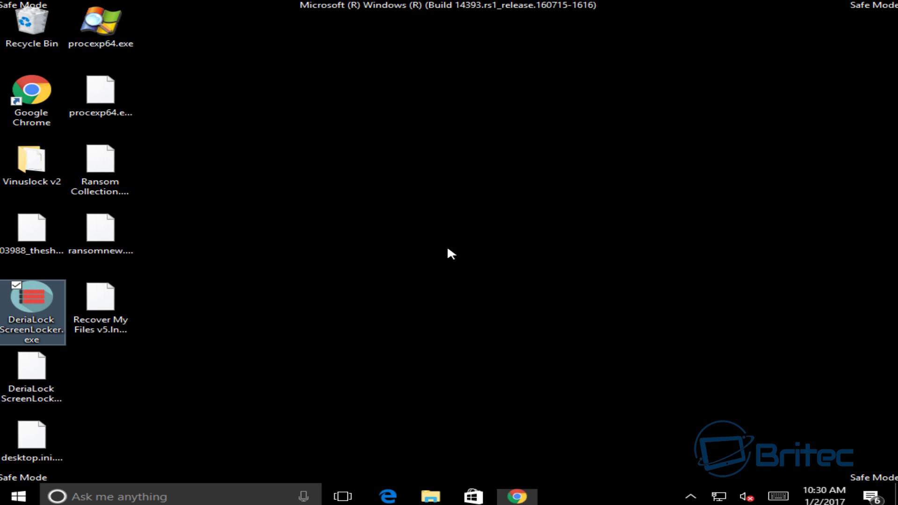
Step: Delete DeriaLock ScreenLocker.exe from the desktop
{"action": "right_click", "coordinate": [30, 307]}
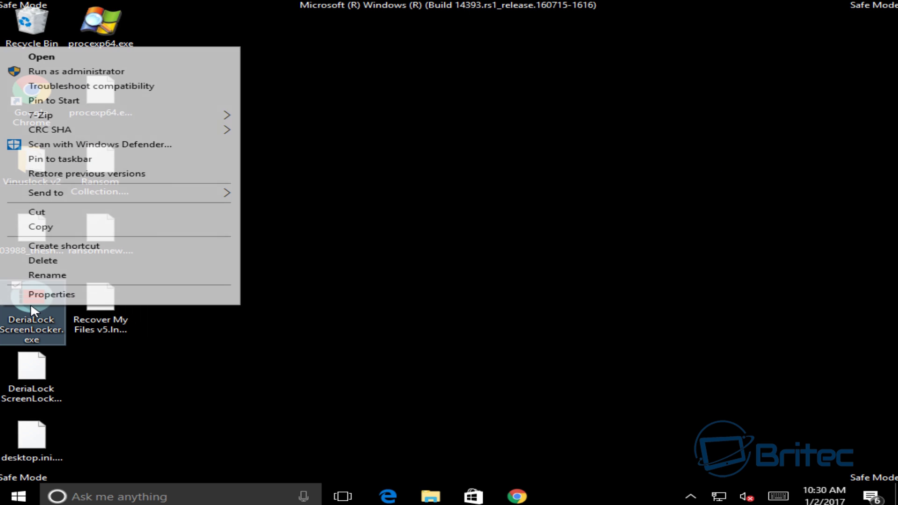
{"action": "left_click", "coordinate": [334, 323]}
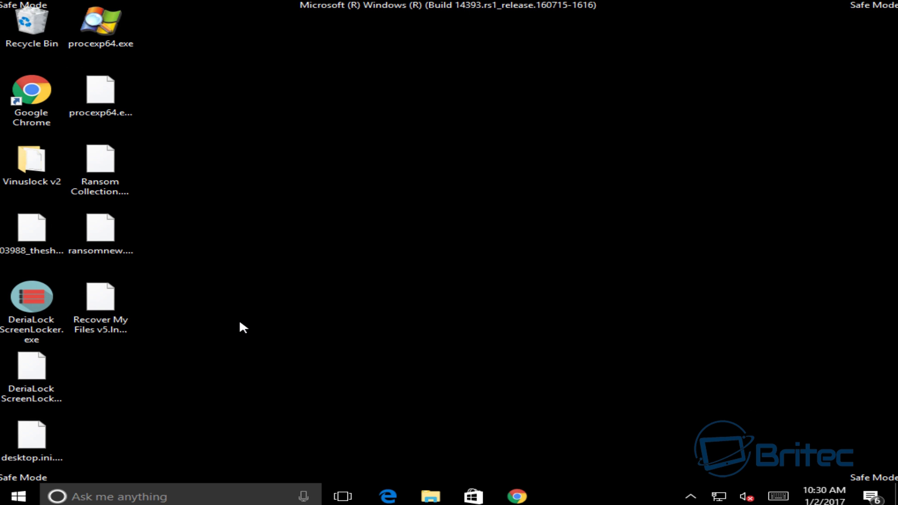
{"action": "right_click", "coordinate": [33, 301]}
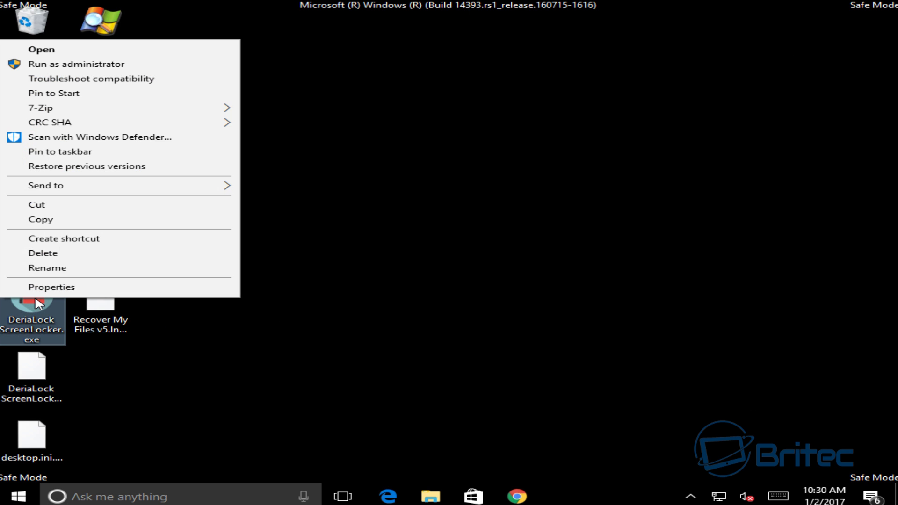
{"action": "left_click", "coordinate": [43, 253]}
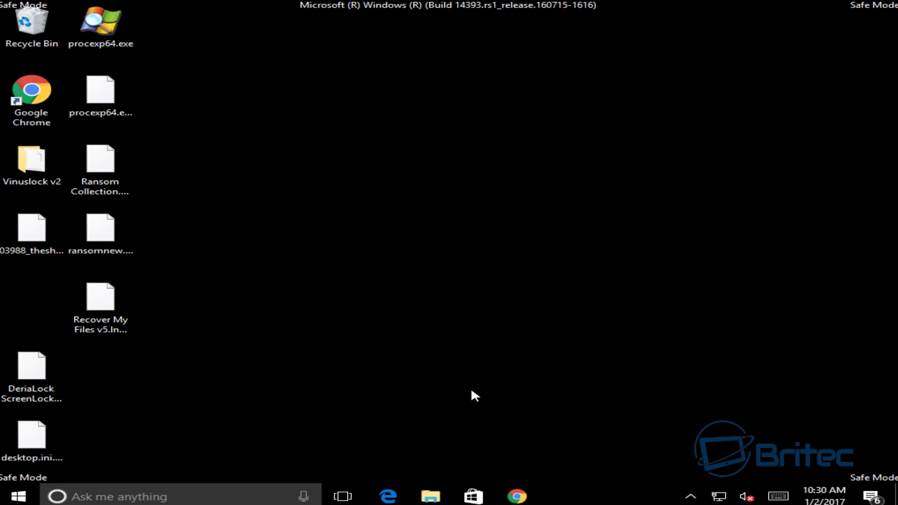
Step: Restart the computer to leave Safe Mode and load the normal Windows desktop
{"action": "left_click", "coordinate": [18, 496]}
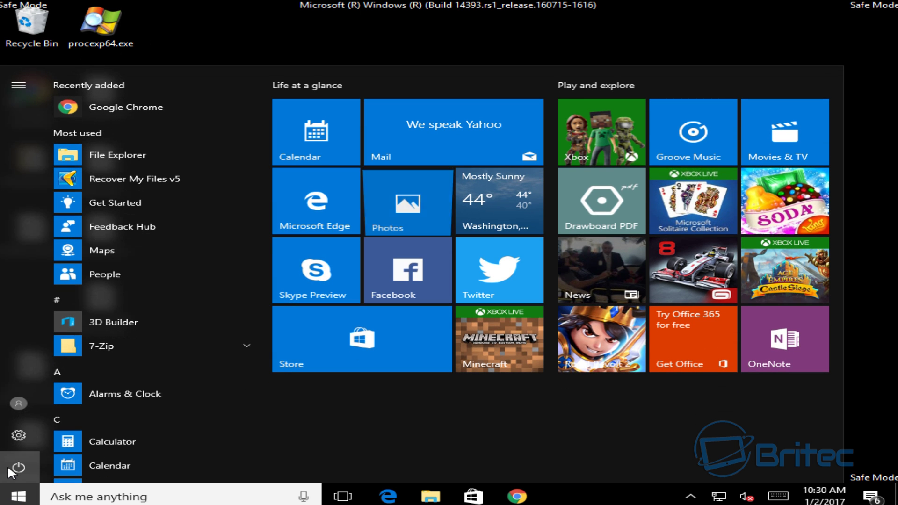
{"action": "left_click", "coordinate": [9, 468]}
{"action": "left_click", "coordinate": [34, 429]}
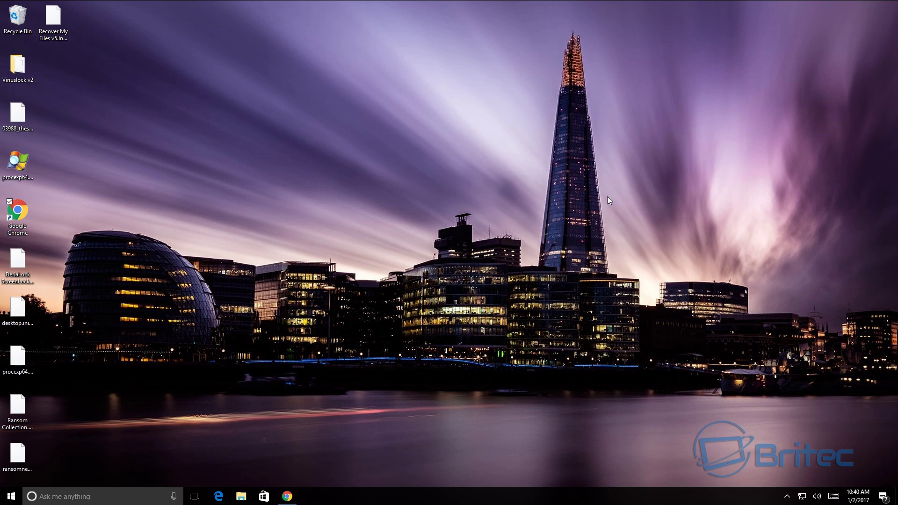
Step: Download the DeriaLock decryptor linked in the user manual of Check Point's article on two new ransomware families
{"action": "left_click", "coordinate": [287, 496]}
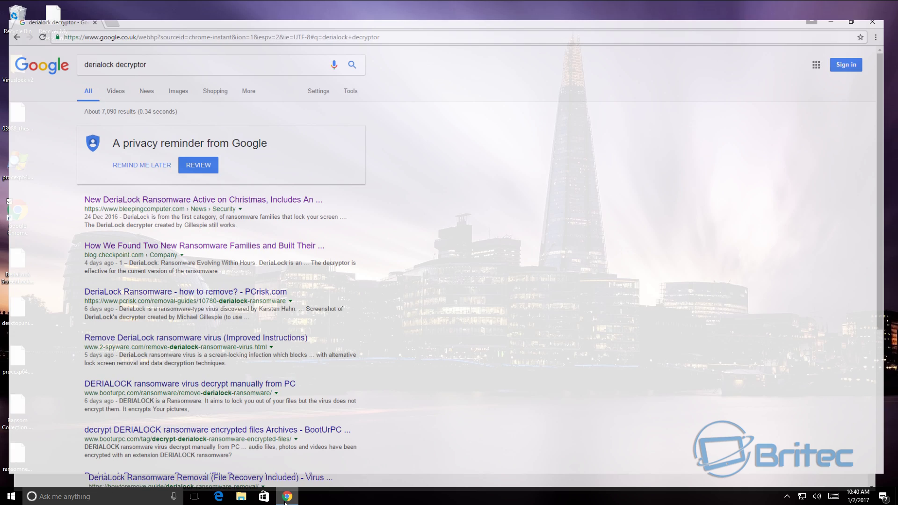
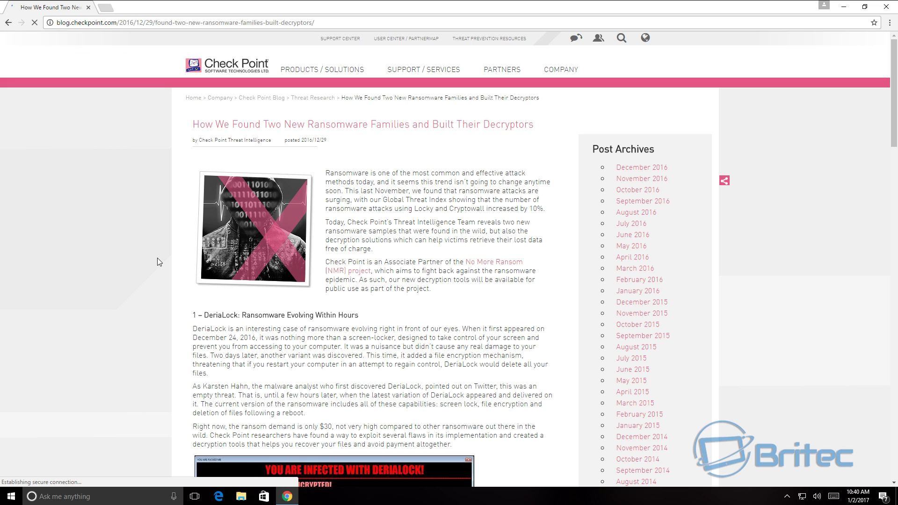
{"action": "scroll", "coordinate": [157, 258], "scroll_direction": "down", "scroll_amount": 2}
{"action": "scroll", "coordinate": [157, 258], "scroll_direction": "down", "scroll_amount": 4}
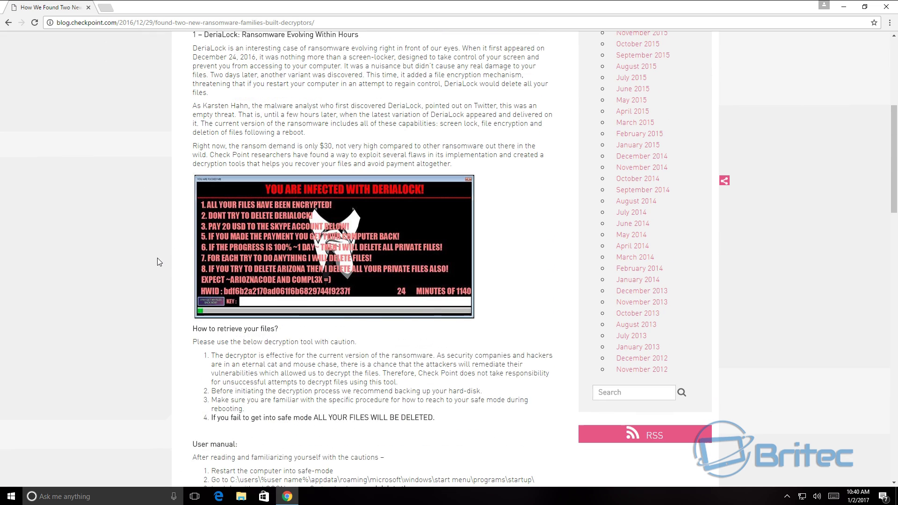
{"action": "scroll", "coordinate": [158, 258], "scroll_direction": "down", "scroll_amount": 3}
{"action": "scroll", "coordinate": [157, 258], "scroll_direction": "down", "scroll_amount": 1}
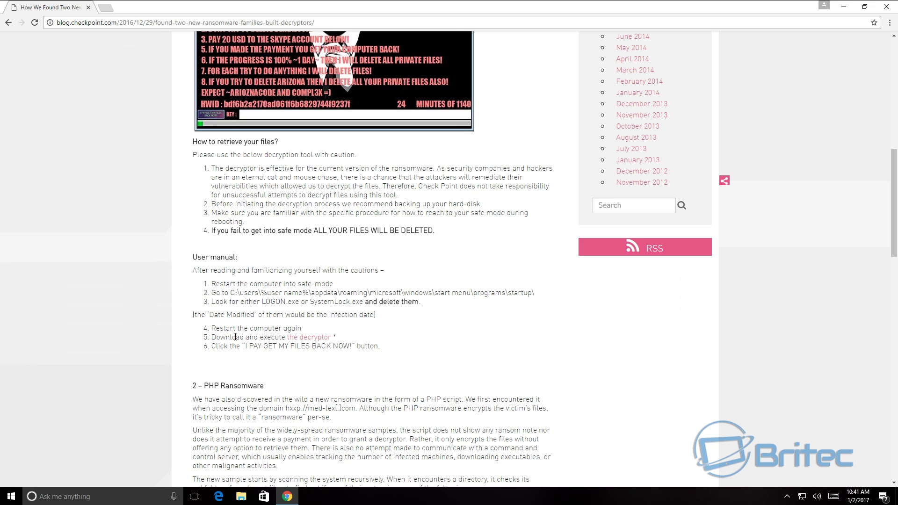
{"action": "left_click", "coordinate": [310, 339]}
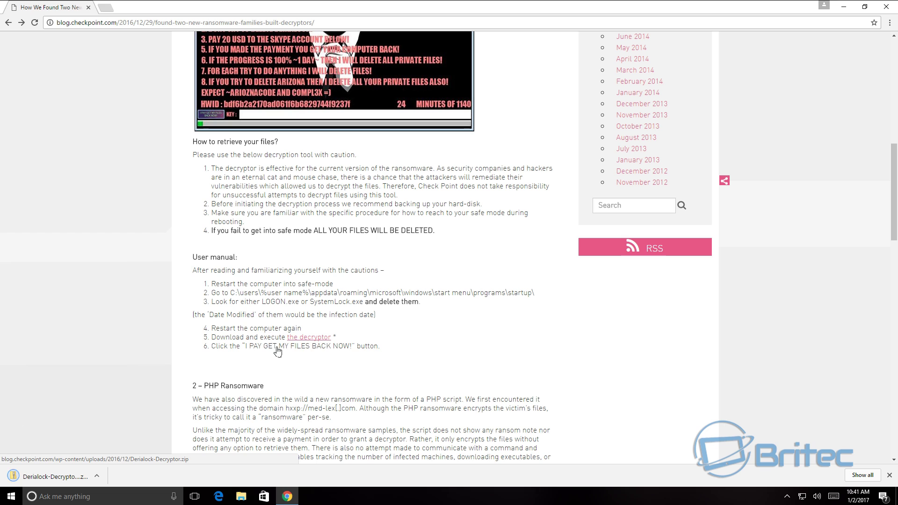
Step: Open the downloaded Derialock-Decryptor (1).zip and extract DerialockBenignDecrypter to an empty area of the desktop
{"action": "left_click", "coordinate": [52, 476]}
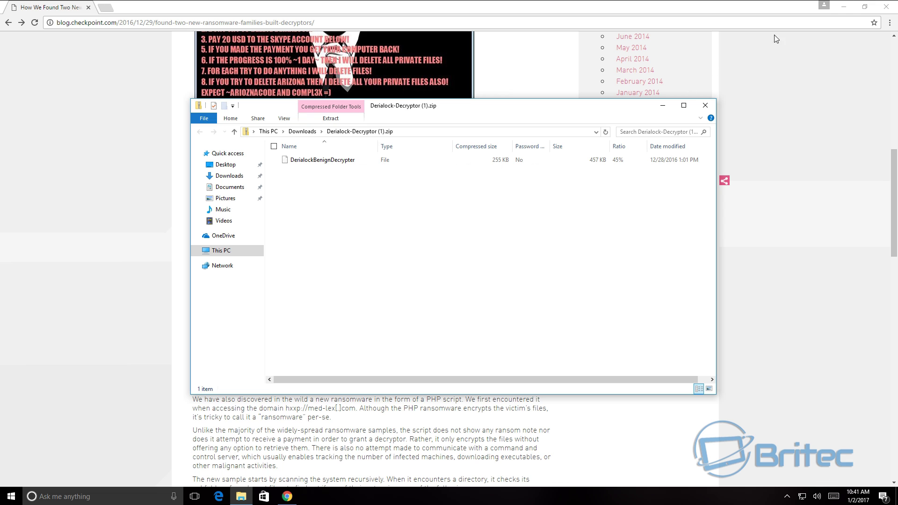
{"action": "left_click", "coordinate": [844, 7]}
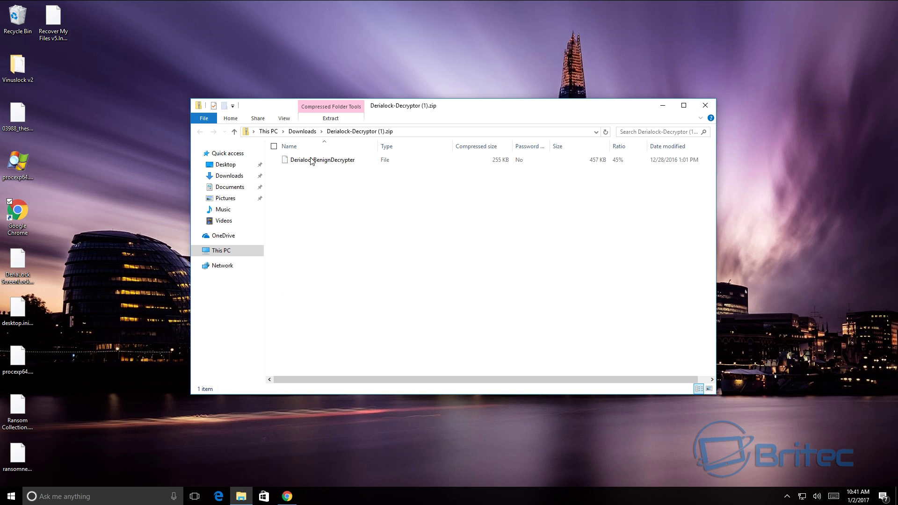
{"action": "left_click_drag", "start_coordinate": [316, 161], "coordinate": [391, 75]}
{"action": "left_click_drag", "start_coordinate": [64, 81], "coordinate": [384, 80]}
Step: Rename the extracted desktop file to DerialockBenignDecrypter.exe and minimize the zip folder window
{"action": "right_click", "coordinate": [383, 87]}
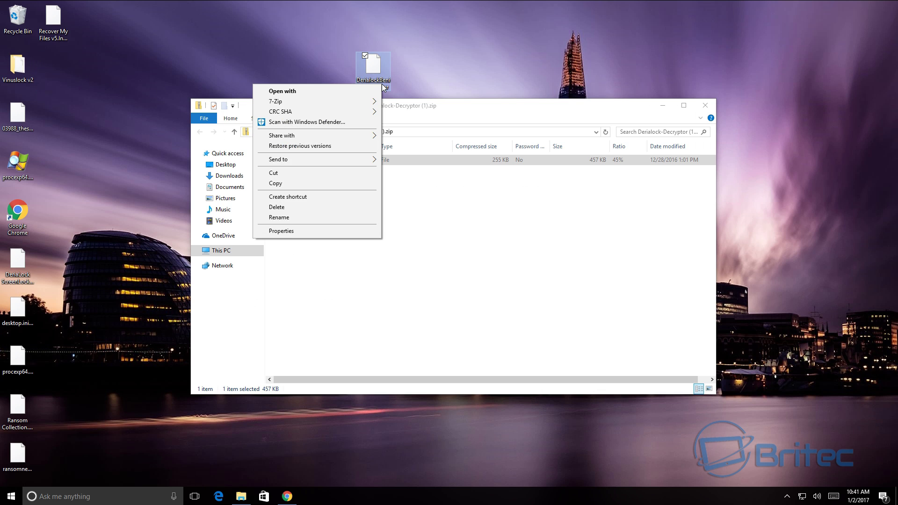
{"action": "left_click", "coordinate": [297, 217]}
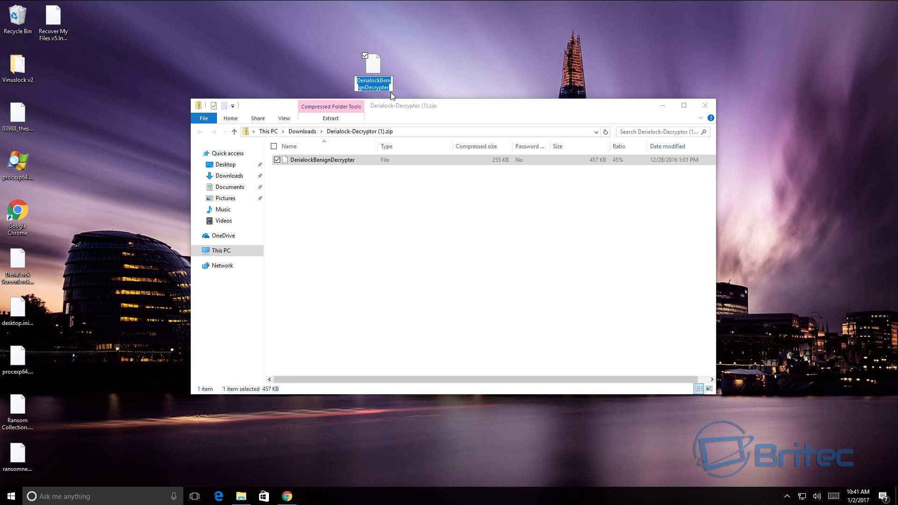
{"action": "left_click", "coordinate": [390, 88]}
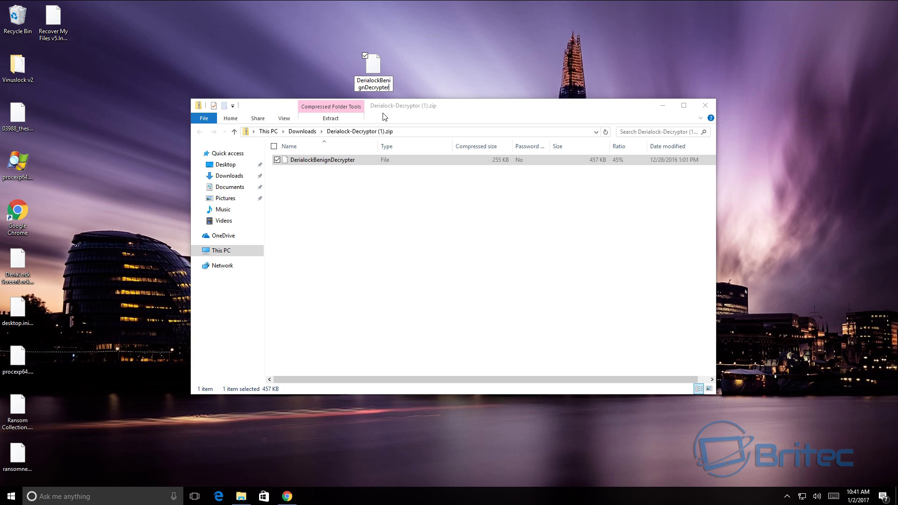
{"action": "type", "text": ".exe"}
{"action": "key", "text": "Return"}
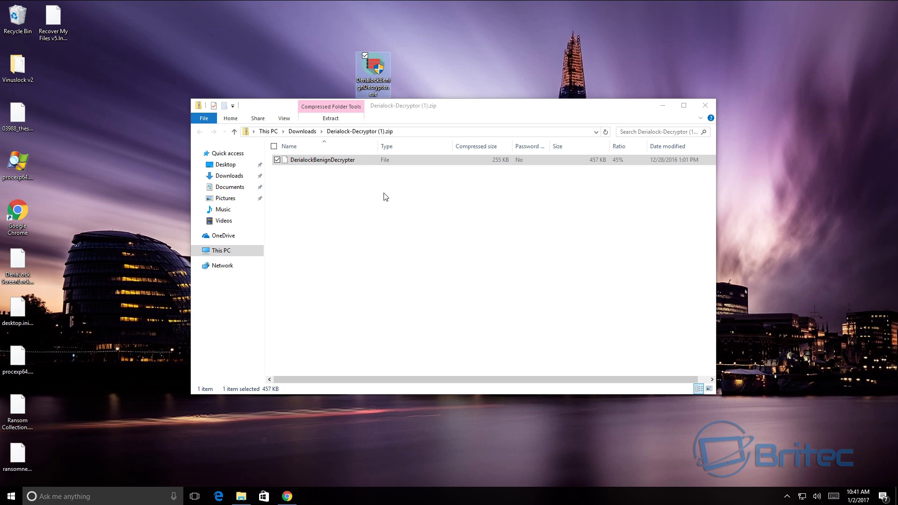
{"action": "left_click", "coordinate": [397, 218]}
{"action": "left_click", "coordinate": [663, 106]}
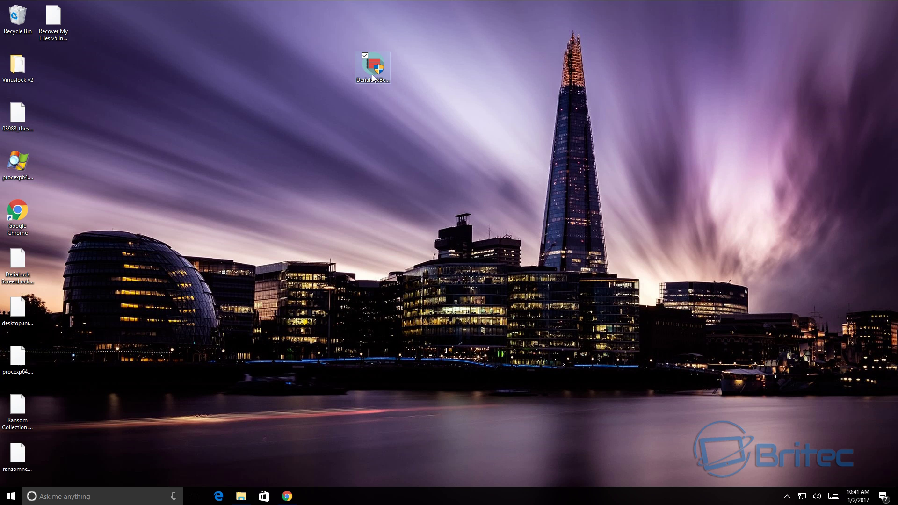
Step: Examine the general and detailed file properties of DerialockBenignDecrypter.exe, close them, and move its icon to the middle of the desktop
{"action": "right_click", "coordinate": [371, 75]}
{"action": "left_click", "coordinate": [327, 263]}
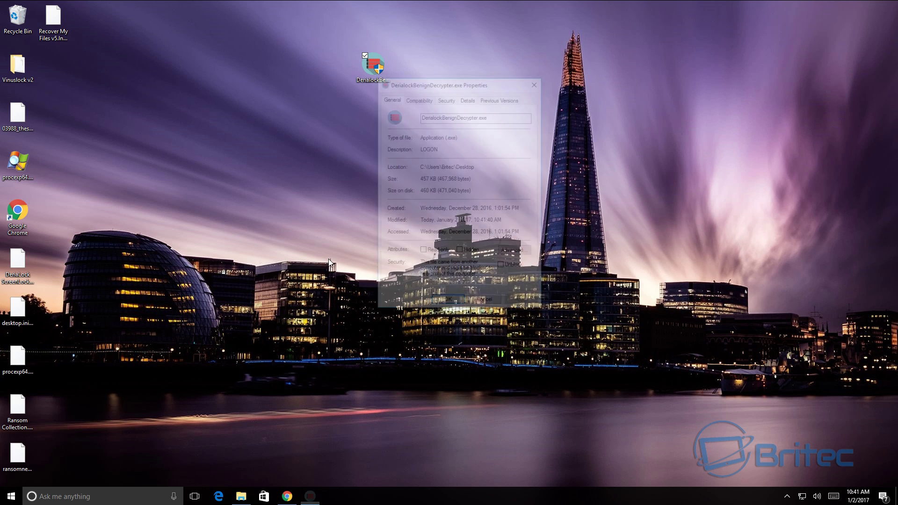
{"action": "left_click_drag", "start_coordinate": [470, 85], "coordinate": [421, 52]}
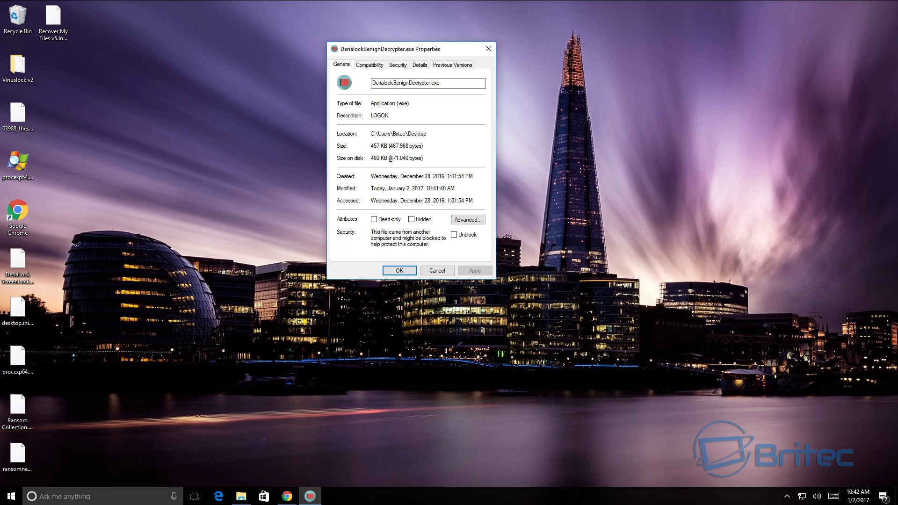
{"action": "left_click", "coordinate": [419, 64]}
{"action": "left_click", "coordinate": [392, 144]}
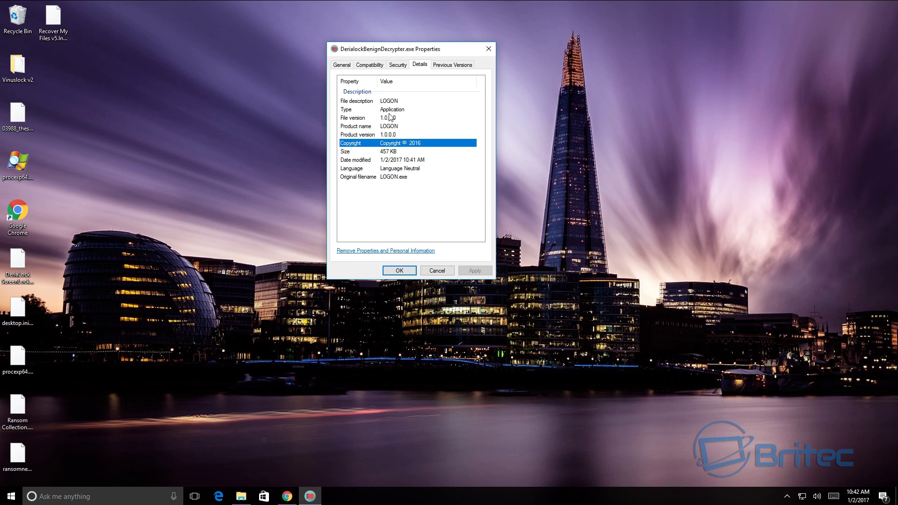
{"action": "left_click", "coordinate": [437, 270]}
{"action": "left_click_drag", "start_coordinate": [380, 65], "coordinate": [416, 212]}
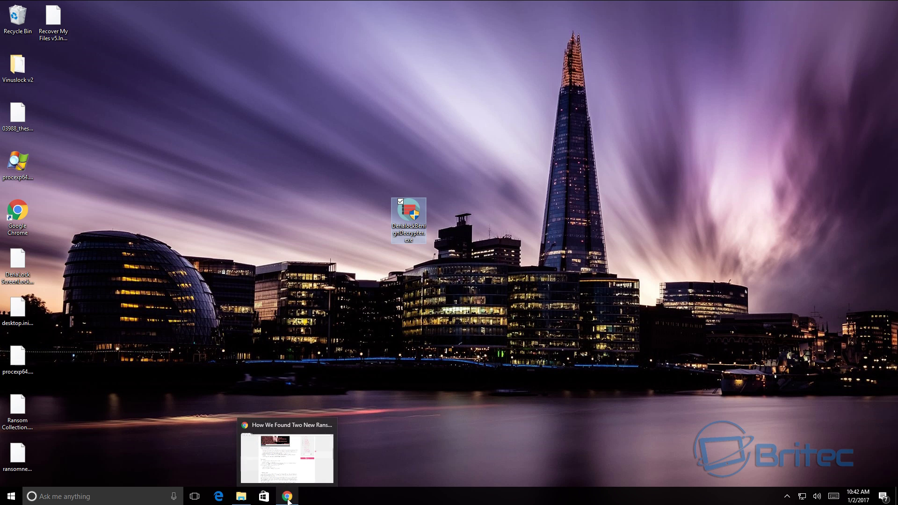
Step: Open a new Chrome window, search for virustotal, and open the VirusTotal website
{"action": "right_click", "coordinate": [288, 500]}
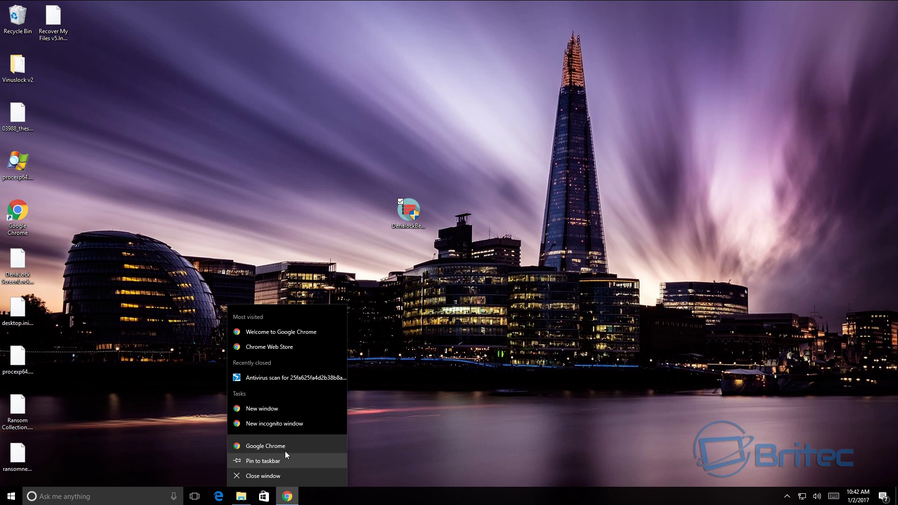
{"action": "left_click", "coordinate": [279, 447]}
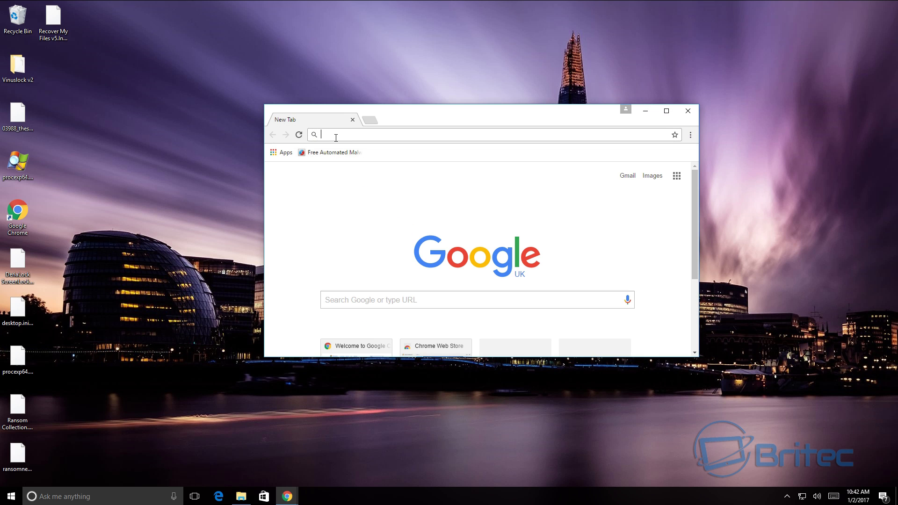
{"action": "type", "text": "virustot"}
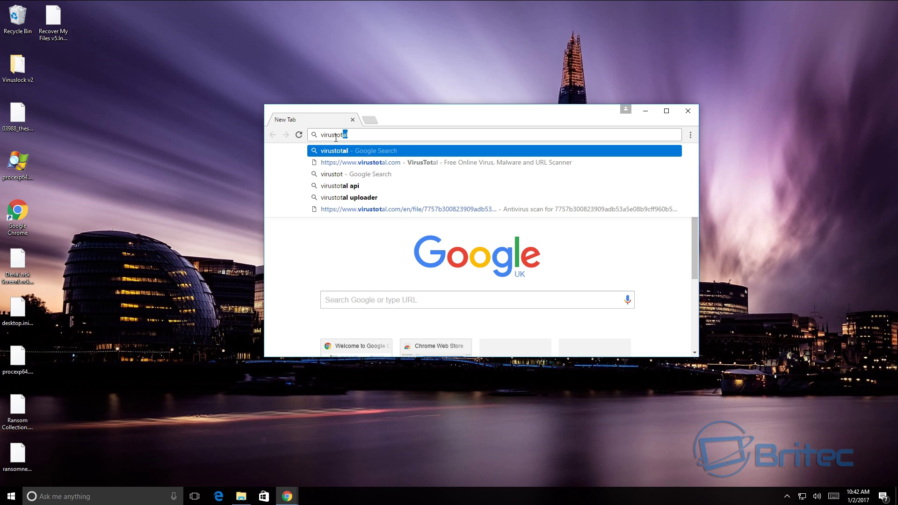
{"action": "type", "text": "al"}
{"action": "key", "text": "Return"}
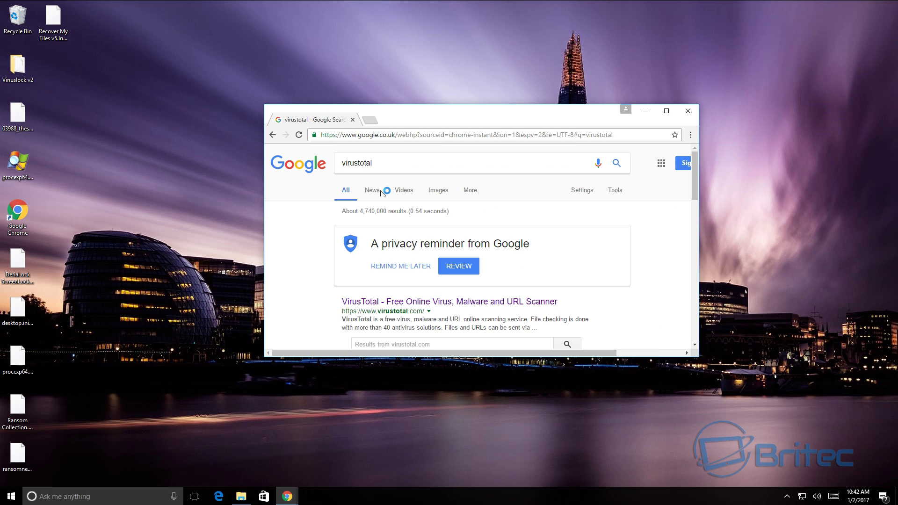
{"action": "left_click", "coordinate": [430, 303]}
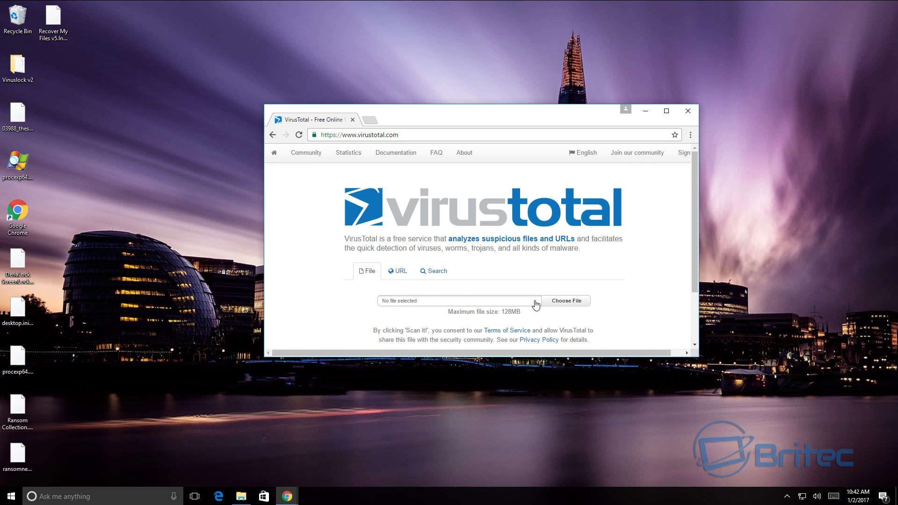
Step: Submit DerialockBenignDecrypter.exe from the desktop for a VirusTotal scan and view its last analysis in a maximized window
{"action": "left_click", "coordinate": [567, 302]}
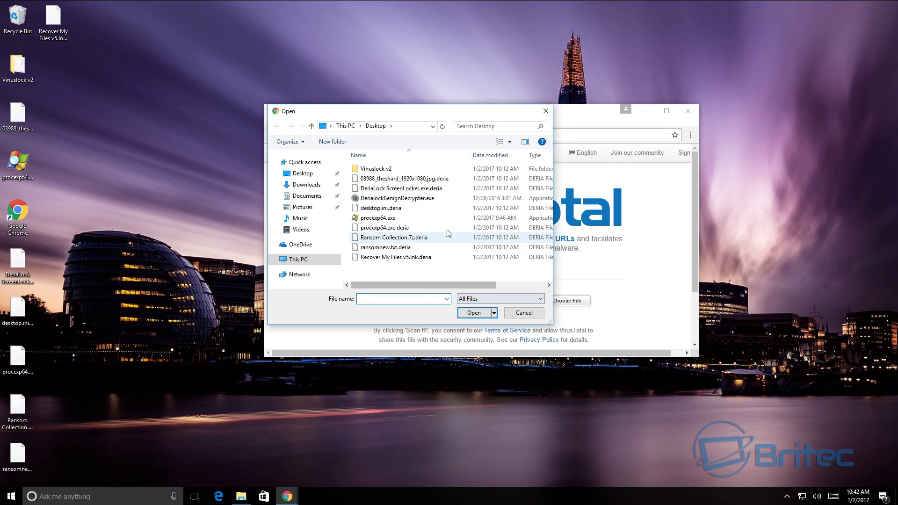
{"action": "left_click", "coordinate": [407, 198]}
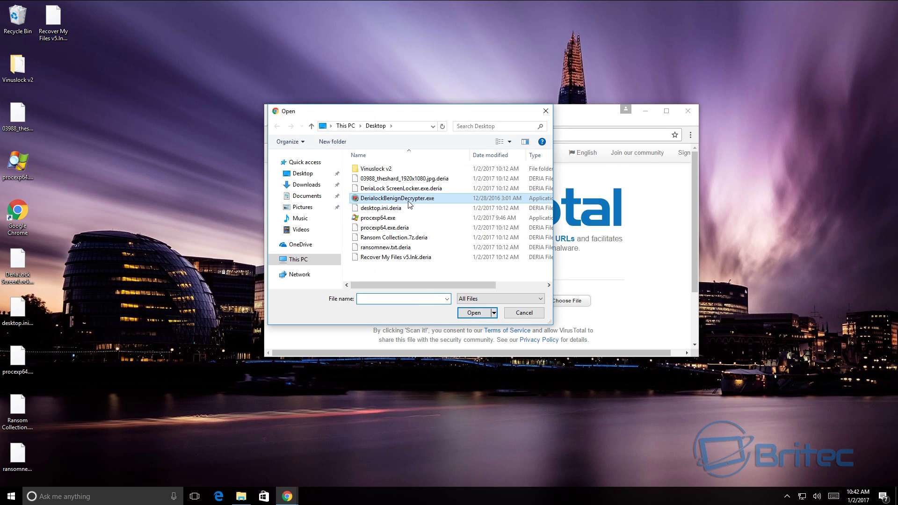
{"action": "left_click", "coordinate": [474, 313]}
{"action": "left_click", "coordinate": [482, 304]}
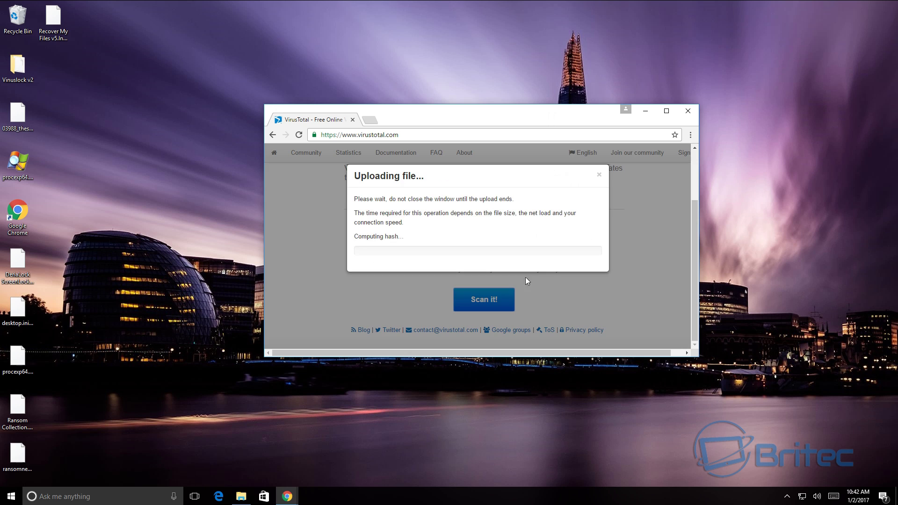
{"action": "left_click", "coordinate": [666, 111]}
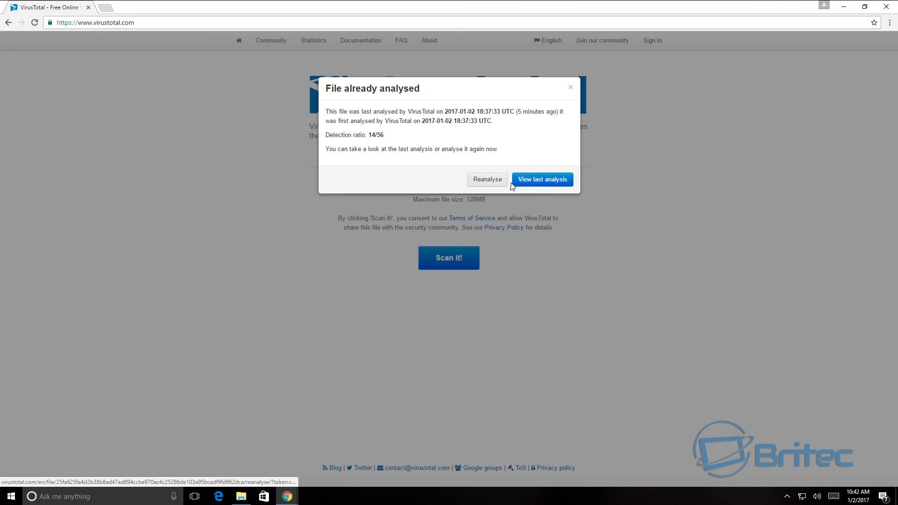
{"action": "left_click", "coordinate": [532, 180]}
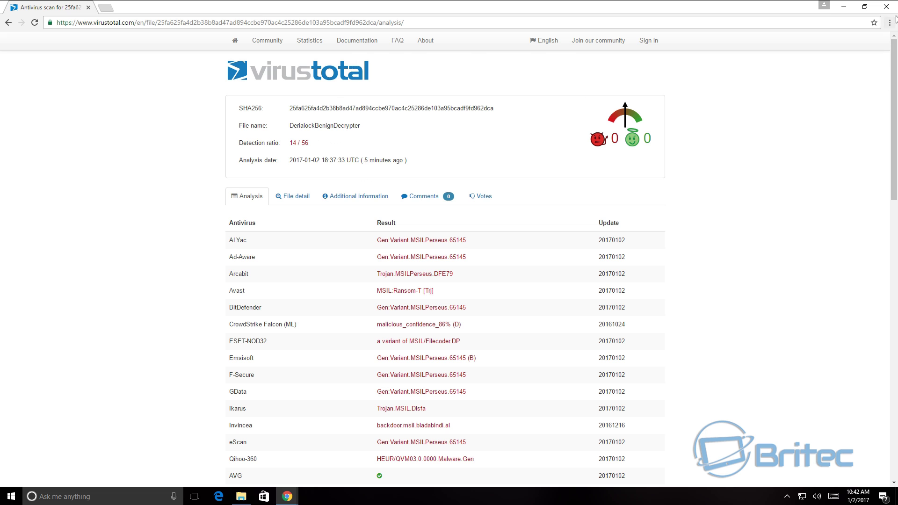
Step: Minimize the browser and delete DerialockBenignDecrypter.exe from the desktop
{"action": "left_click", "coordinate": [843, 6]}
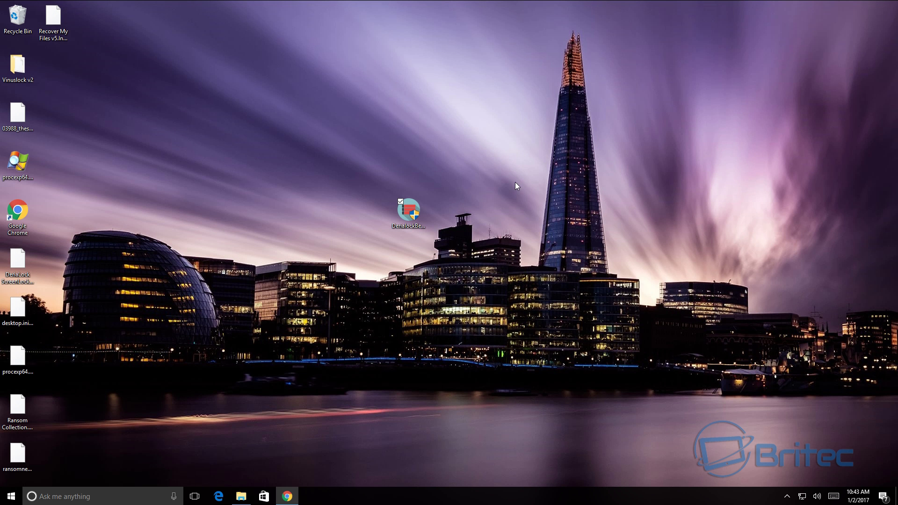
{"action": "right_click", "coordinate": [411, 212]}
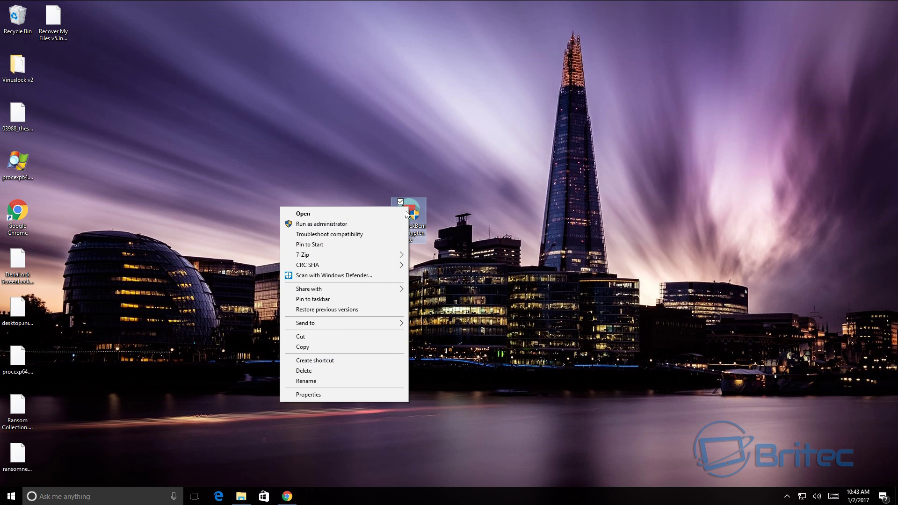
{"action": "left_click", "coordinate": [341, 371]}
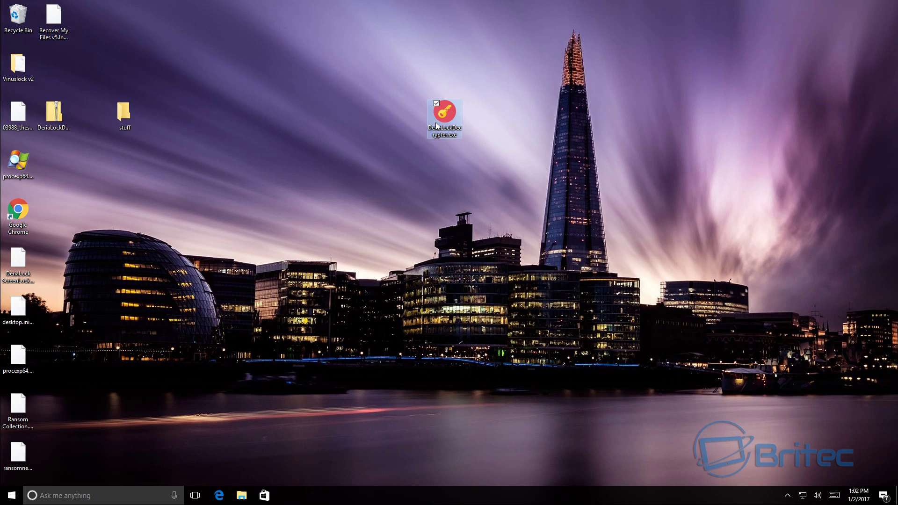
Step: Inspect the encrypted .deria files in the Wallpaper folder under Pictures, then close File Explorer
{"action": "left_click", "coordinate": [241, 495]}
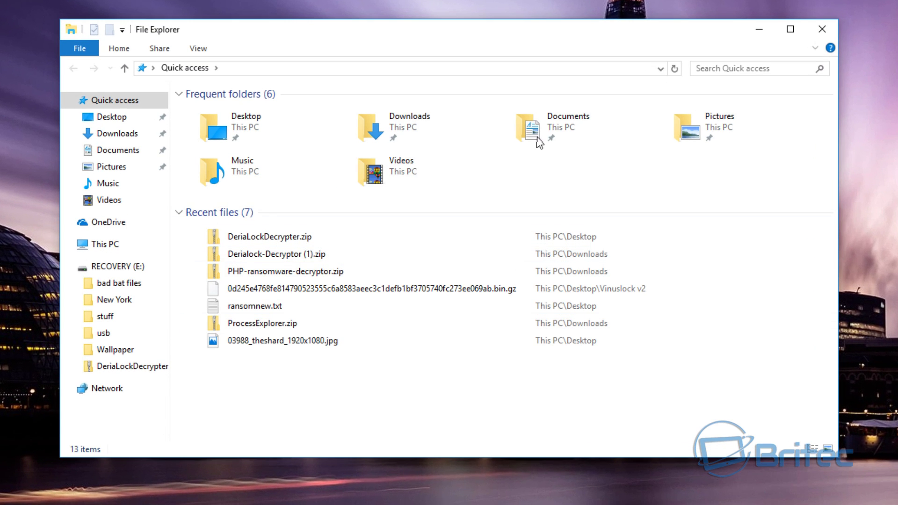
{"action": "double_click", "coordinate": [688, 136]}
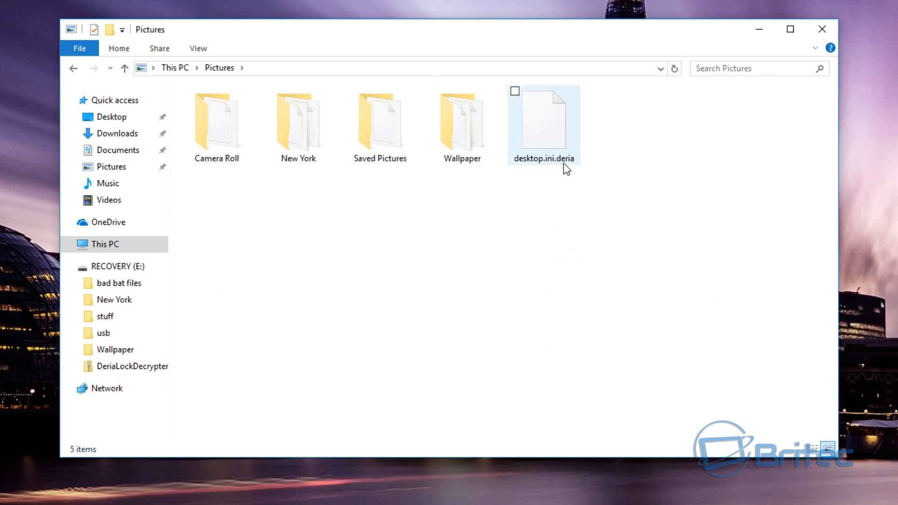
{"action": "double_click", "coordinate": [460, 139]}
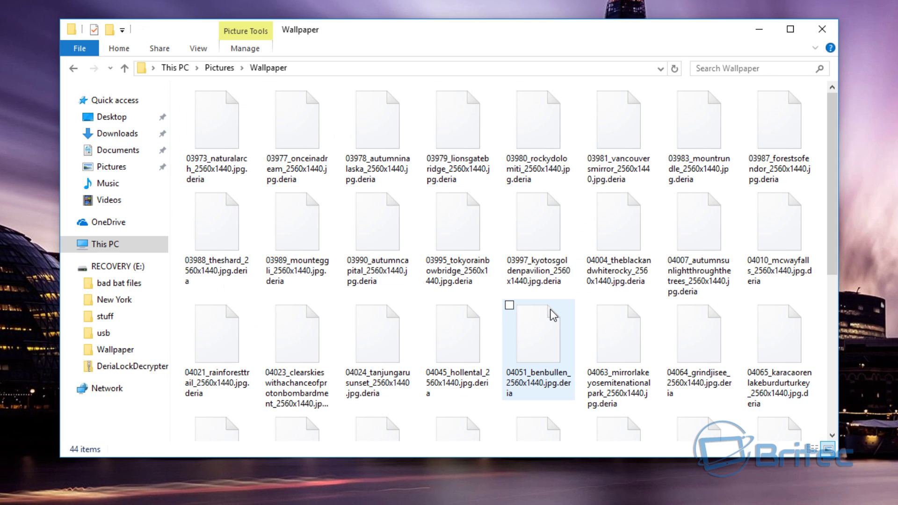
{"action": "left_click", "coordinate": [822, 29]}
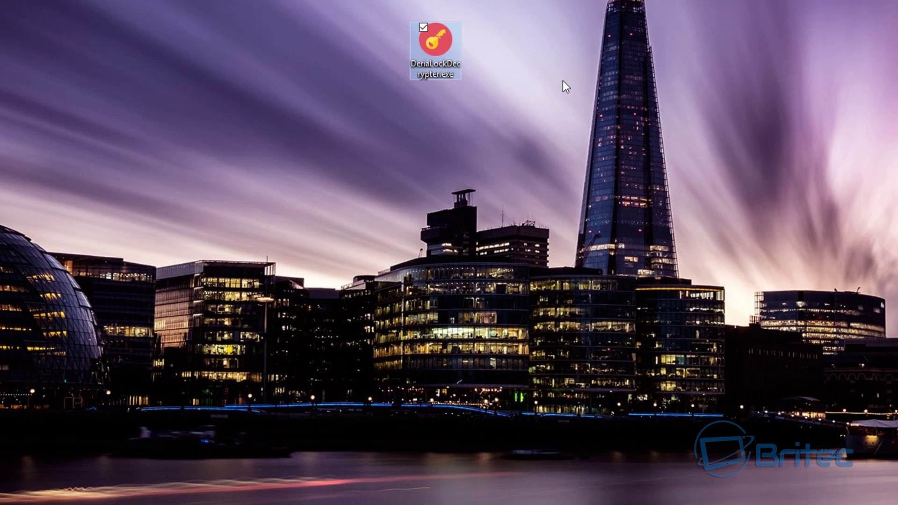
Step: Run DeriaLockDecrypter.exe from the desktop and allow it to make changes to the device
{"action": "right_click", "coordinate": [439, 41]}
{"action": "left_click", "coordinate": [372, 66]}
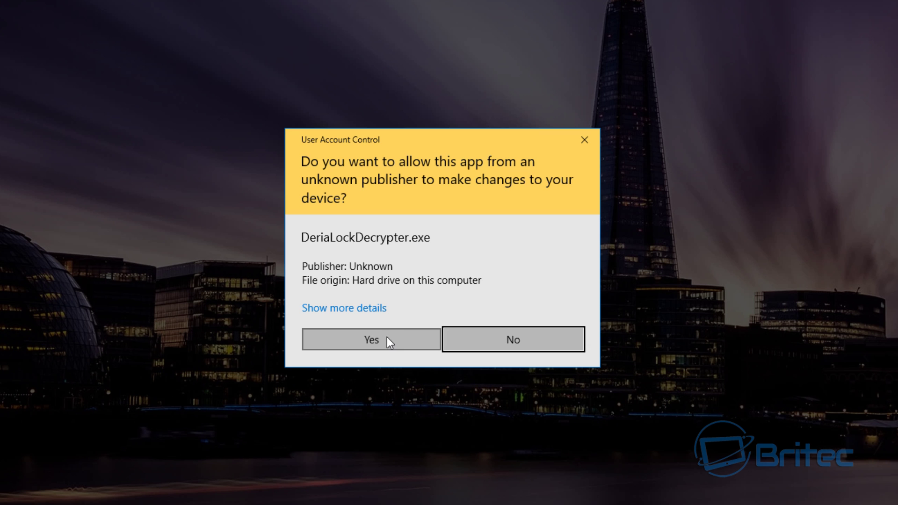
{"action": "left_click", "coordinate": [386, 336]}
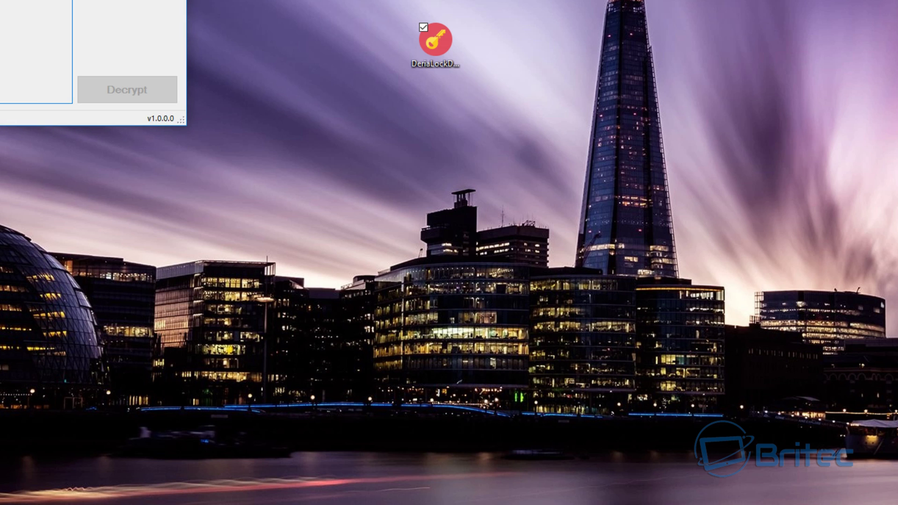
Step: Decrypt the files in the Pictures folder of the Pictures library with DeriaLockDecrypter, then close the decrypter
{"action": "left_click_drag", "start_coordinate": [18, 1], "coordinate": [449, 89]}
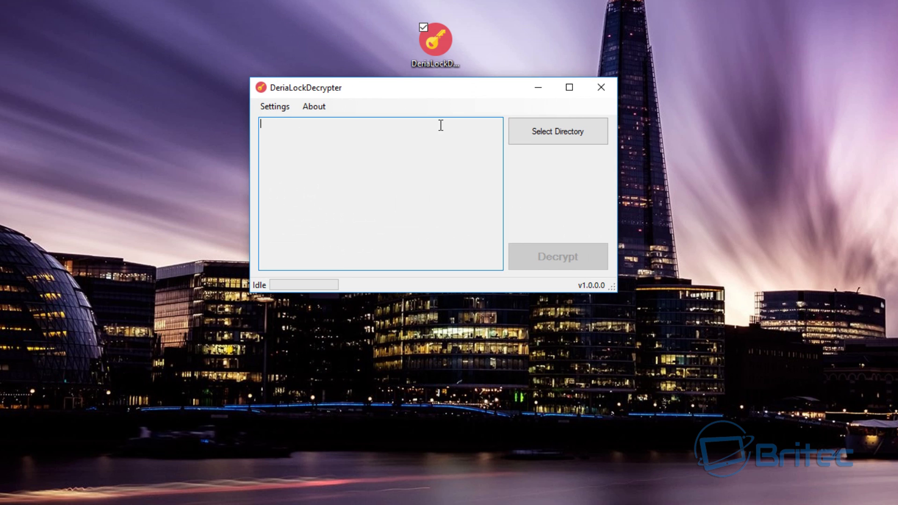
{"action": "left_click", "coordinate": [545, 134]}
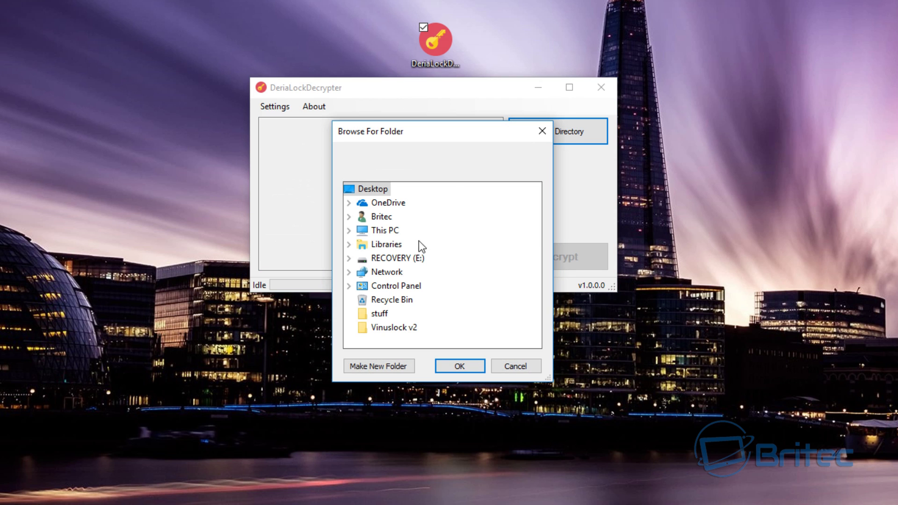
{"action": "left_click", "coordinate": [349, 244]}
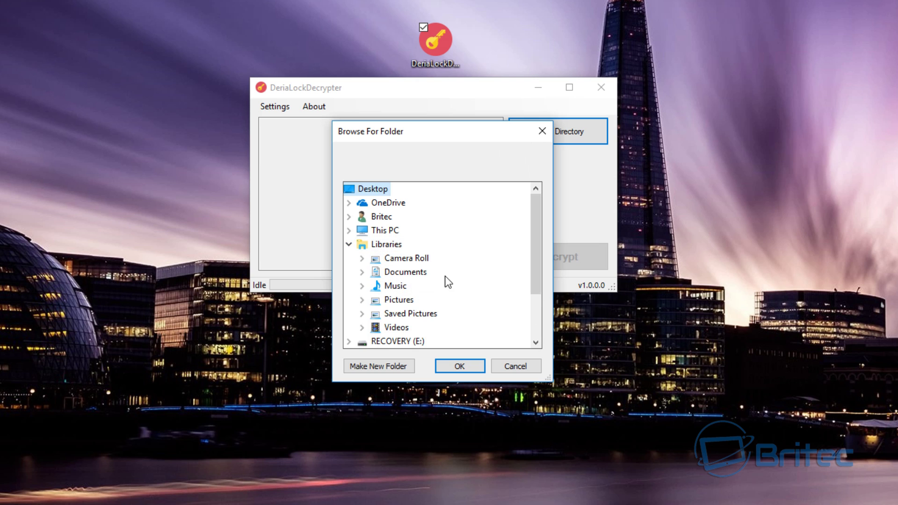
{"action": "double_click", "coordinate": [396, 300]}
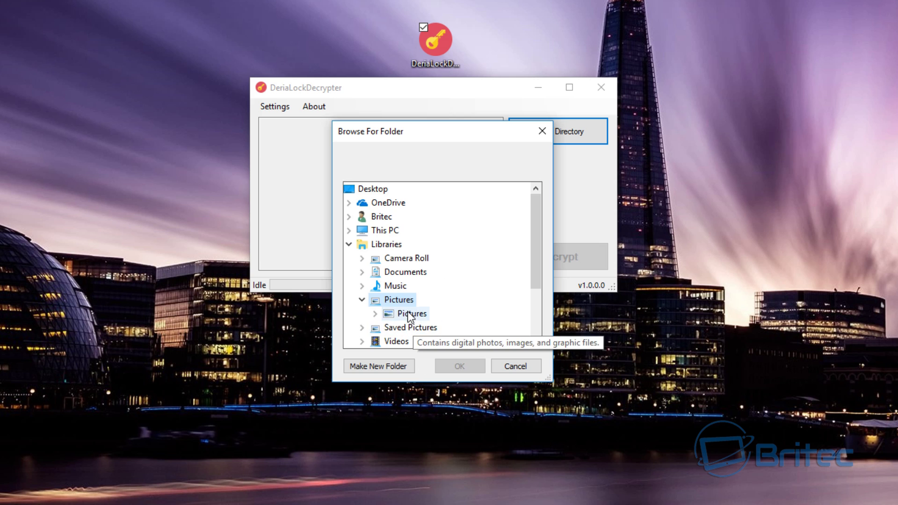
{"action": "double_click", "coordinate": [410, 313]}
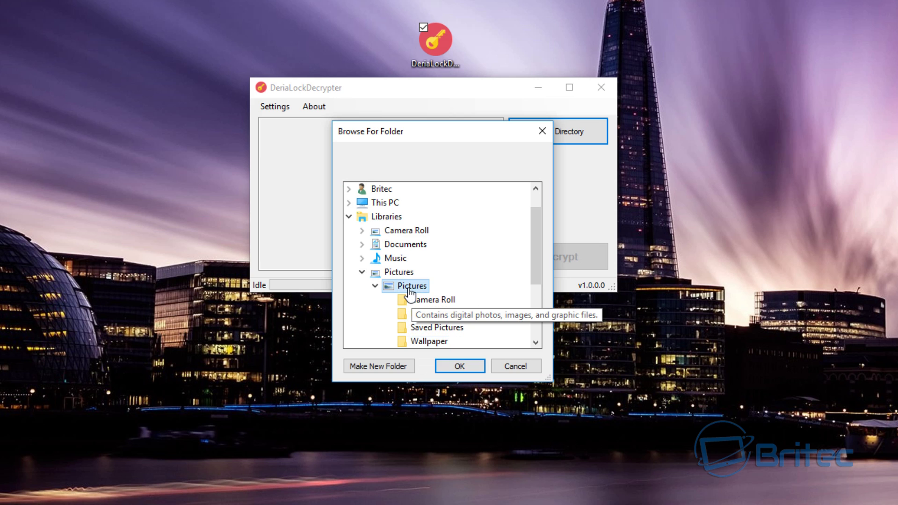
{"action": "left_click", "coordinate": [458, 367]}
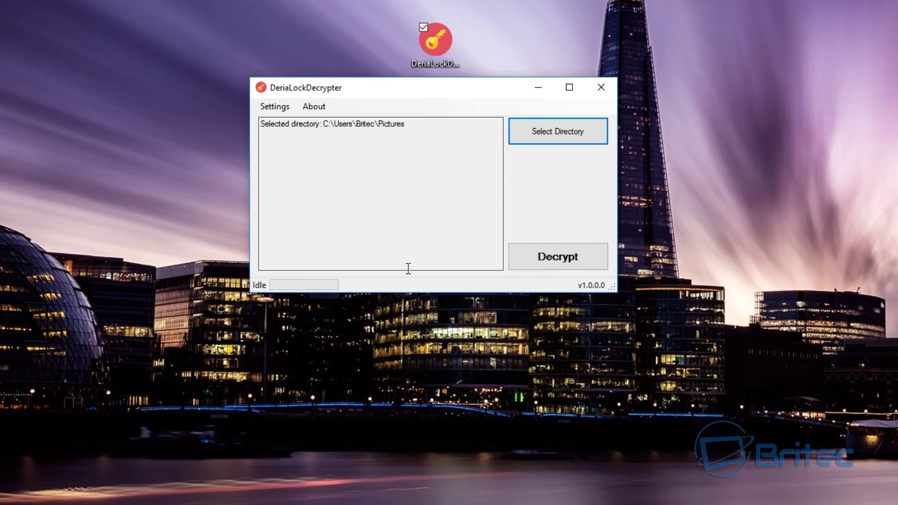
{"action": "left_click", "coordinate": [551, 257]}
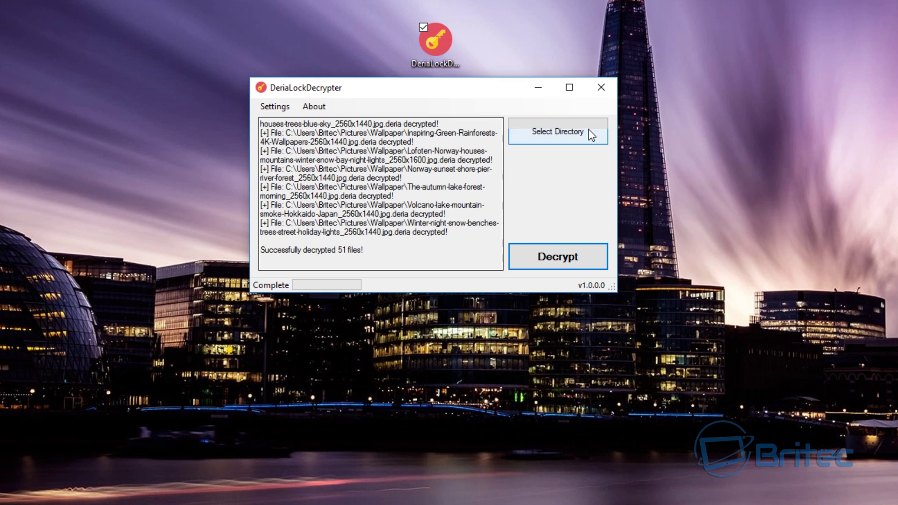
{"action": "left_click", "coordinate": [601, 88]}
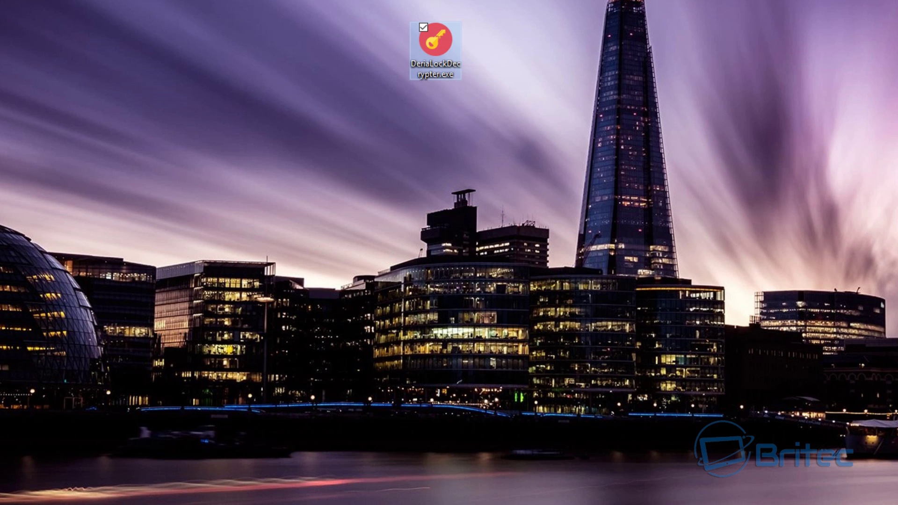
Step: Open the Wallpaper folder under Pictures in File Explorer and look through the decrypted images beside their .deria copies
{"action": "key", "text": "super+e"}
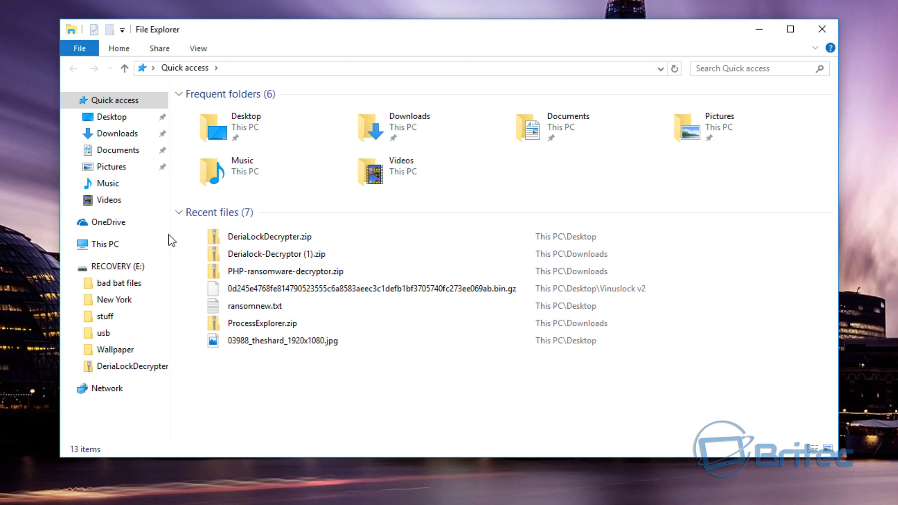
{"action": "left_click", "coordinate": [114, 172]}
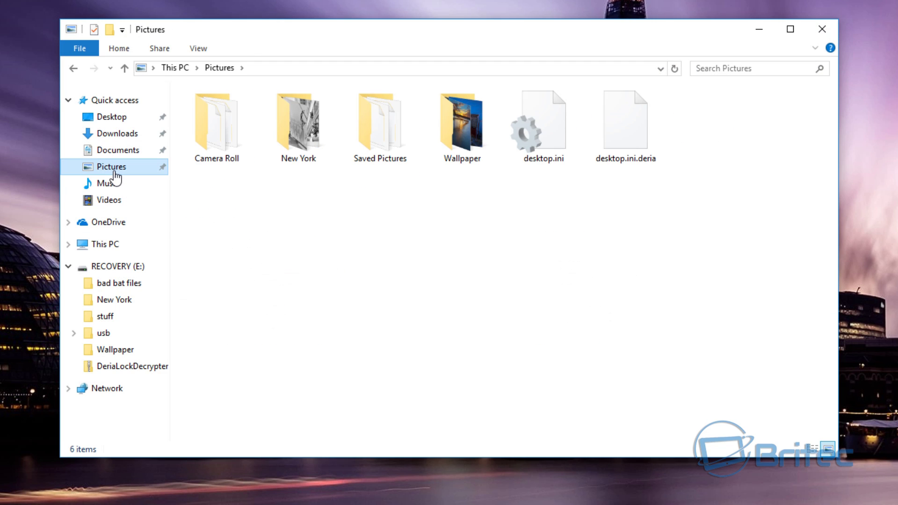
{"action": "double_click", "coordinate": [467, 125]}
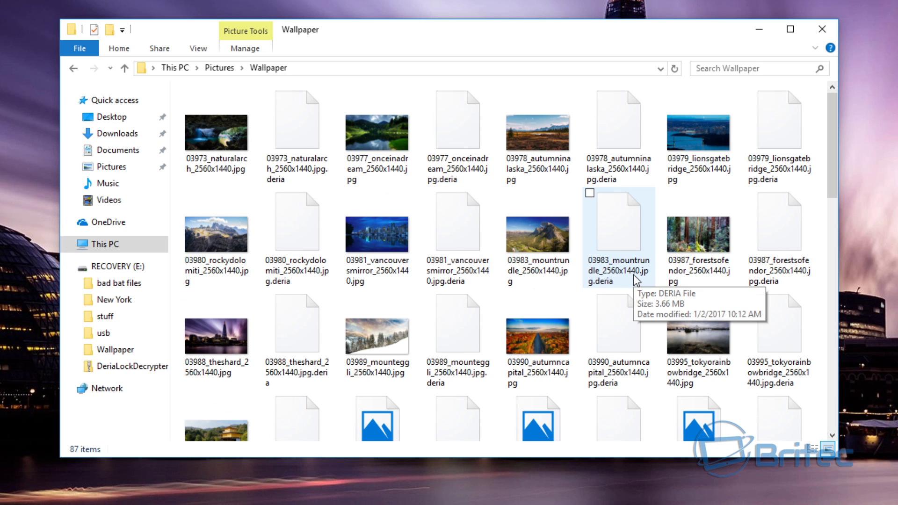
{"action": "scroll", "coordinate": [634, 281], "scroll_direction": "down", "scroll_amount": 3}
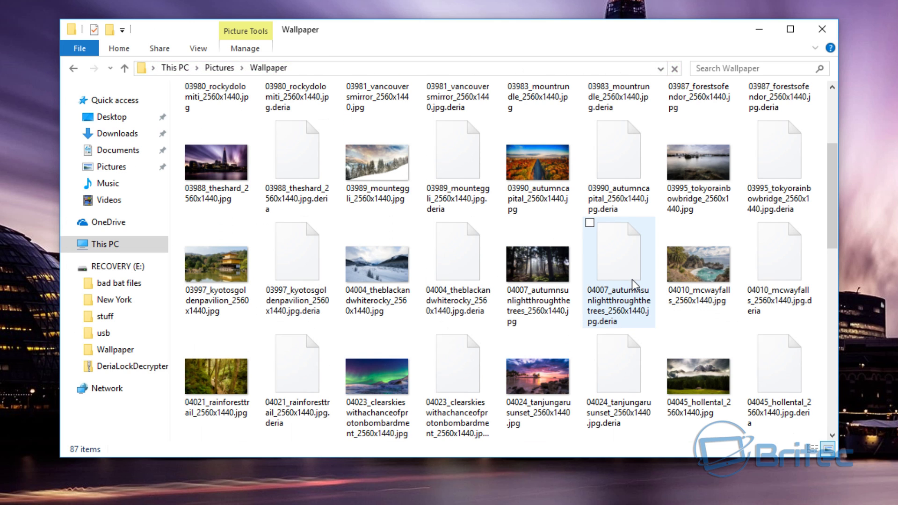
{"action": "scroll", "coordinate": [633, 281], "scroll_direction": "down", "scroll_amount": 10}
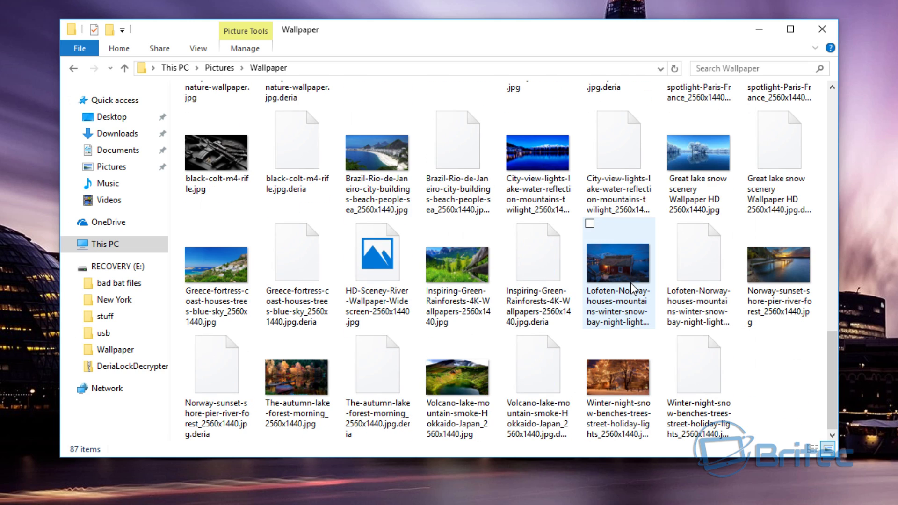
Step: View the decrypted City-view-lights and The-autumn-lake-forest-morning wallpapers in Photos, closing each image after checking it
{"action": "double_click", "coordinate": [557, 164]}
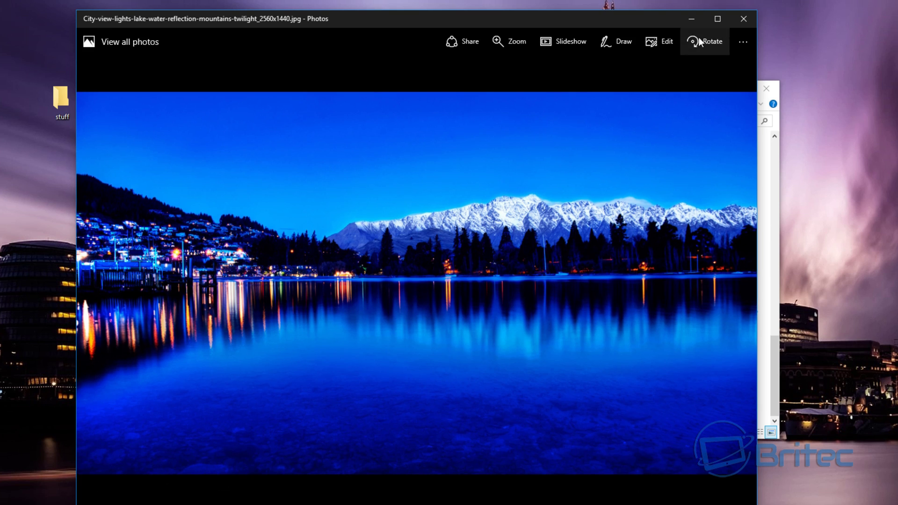
{"action": "left_click", "coordinate": [744, 19]}
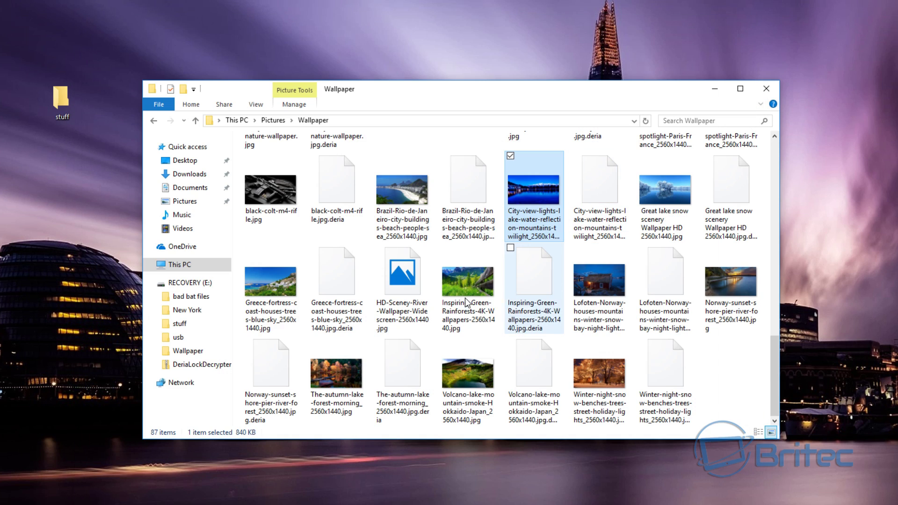
{"action": "double_click", "coordinate": [340, 378]}
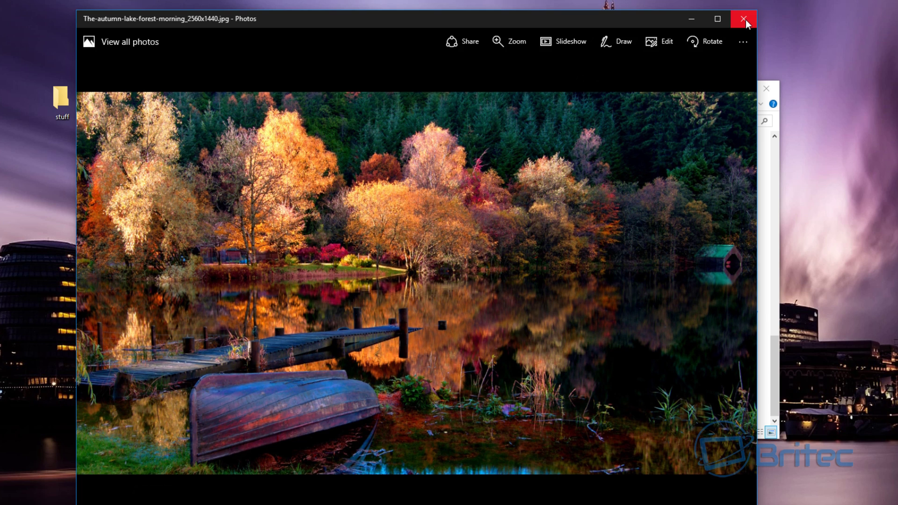
{"action": "left_click", "coordinate": [743, 19]}
{"action": "scroll", "coordinate": [622, 210], "scroll_direction": "up", "scroll_amount": 5}
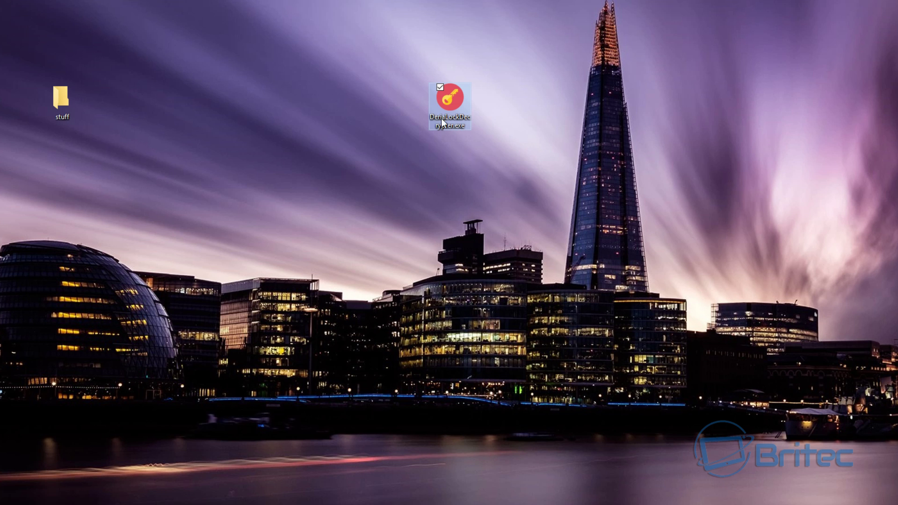
Step: Run DeriaLockDecrypter.exe from the desktop again, allow it to make changes, and move its window fully into view
{"action": "right_click", "coordinate": [441, 120]}
{"action": "left_click", "coordinate": [425, 116]}
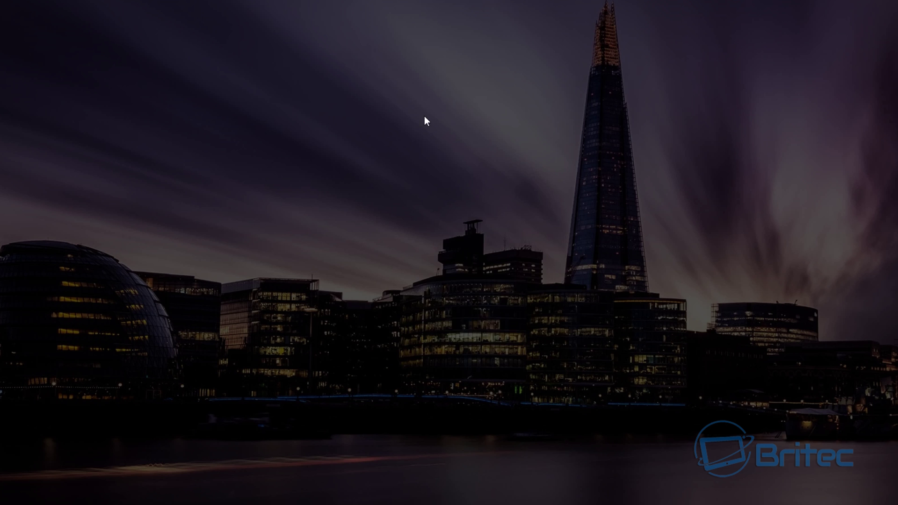
{"action": "left_click", "coordinate": [400, 339]}
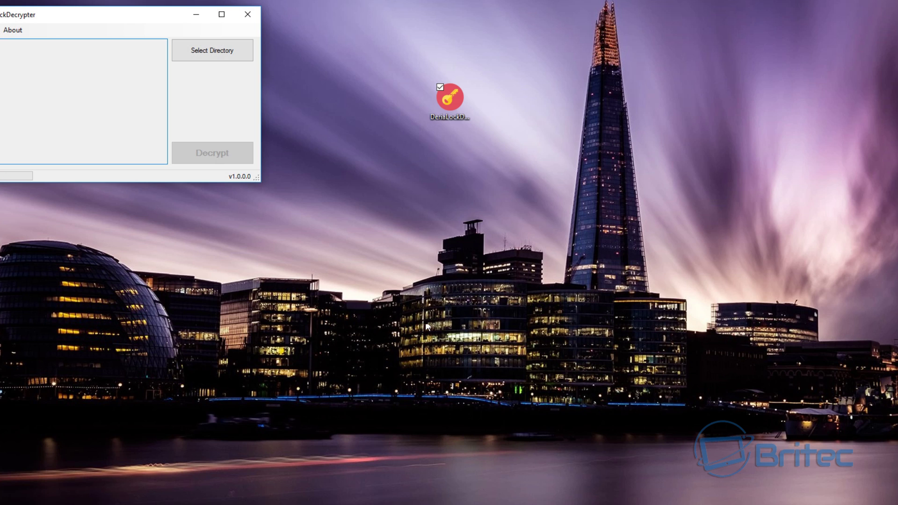
{"action": "left_click_drag", "start_coordinate": [147, 13], "coordinate": [487, 159]}
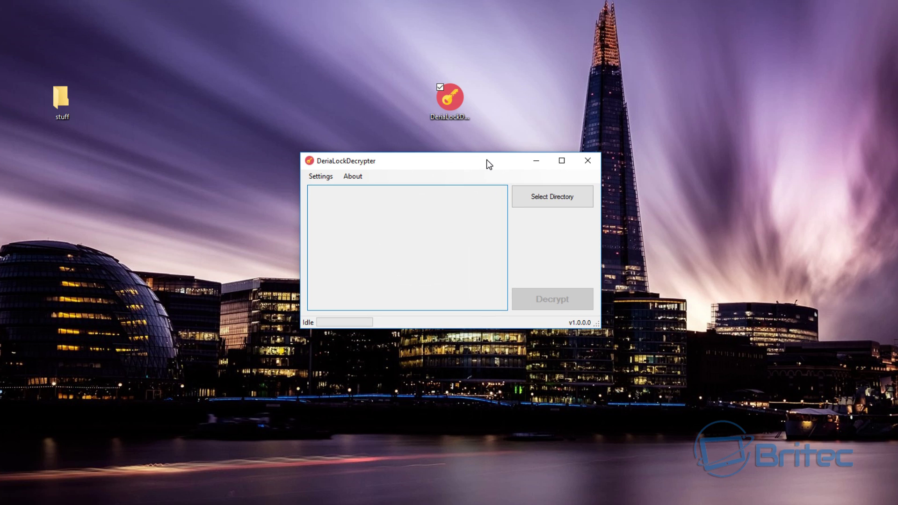
Step: Select the New York folder inside the Pictures library as the directory and decrypt its files
{"action": "left_click", "coordinate": [560, 203]}
{"action": "left_click", "coordinate": [402, 265]}
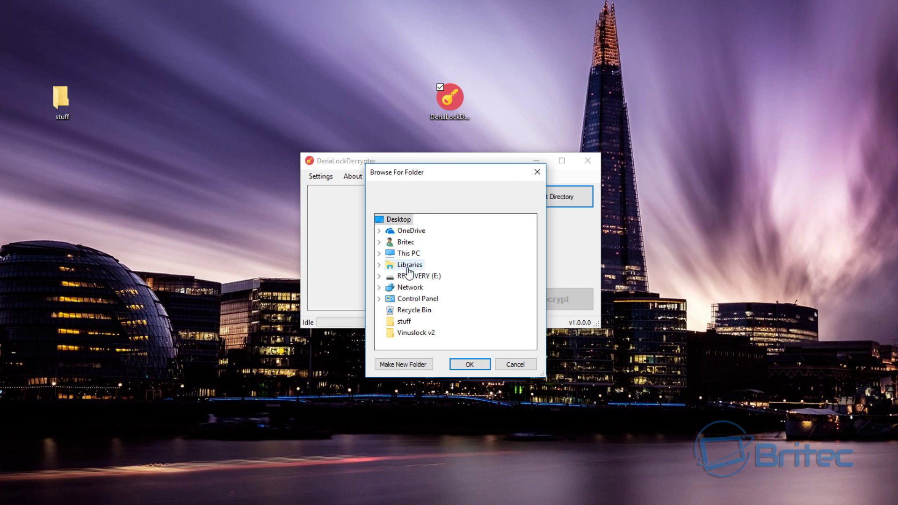
{"action": "left_click", "coordinate": [380, 265]}
{"action": "left_click", "coordinate": [380, 265]}
{"action": "left_click", "coordinate": [380, 265]}
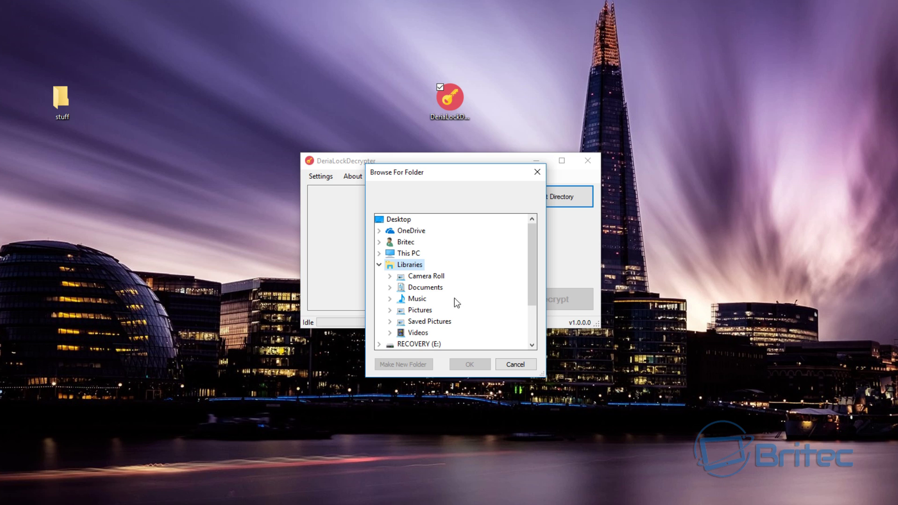
{"action": "left_click", "coordinate": [390, 310]}
{"action": "scroll", "coordinate": [482, 323], "scroll_direction": "down", "scroll_amount": 1}
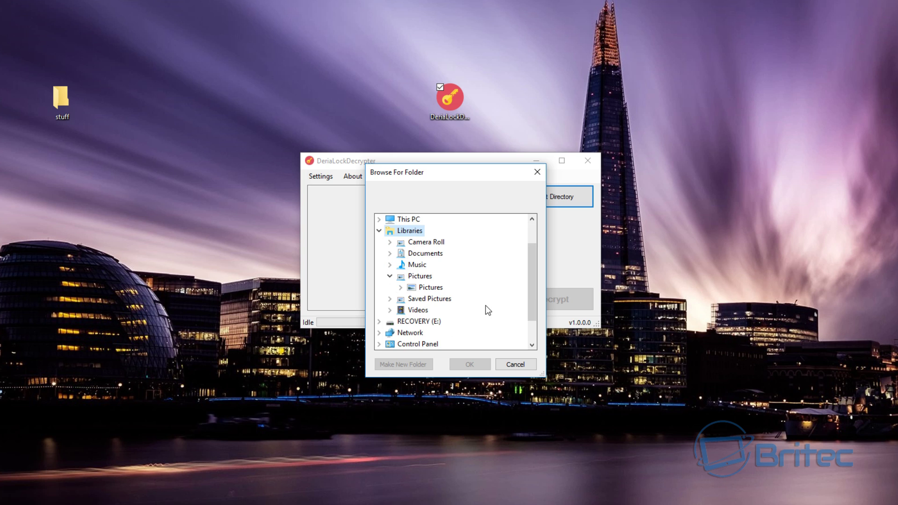
{"action": "double_click", "coordinate": [423, 288]}
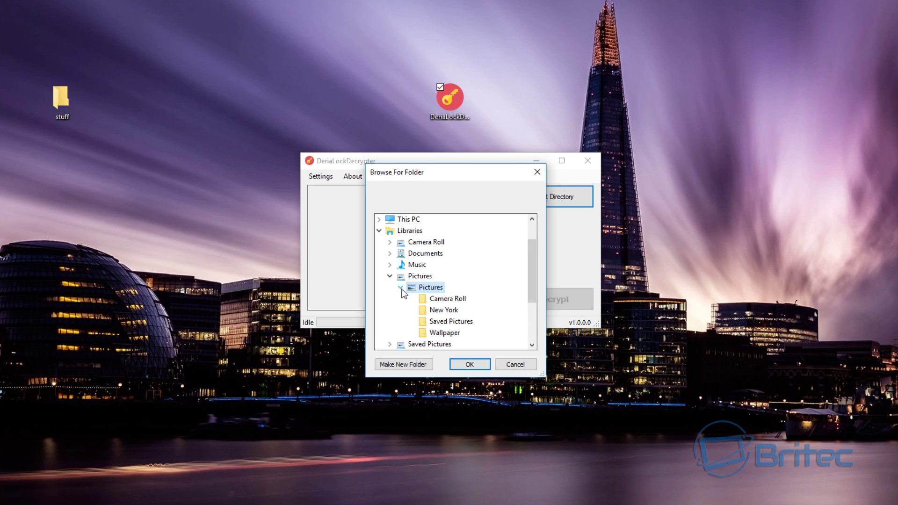
{"action": "left_click", "coordinate": [447, 310]}
{"action": "left_click", "coordinate": [466, 363]}
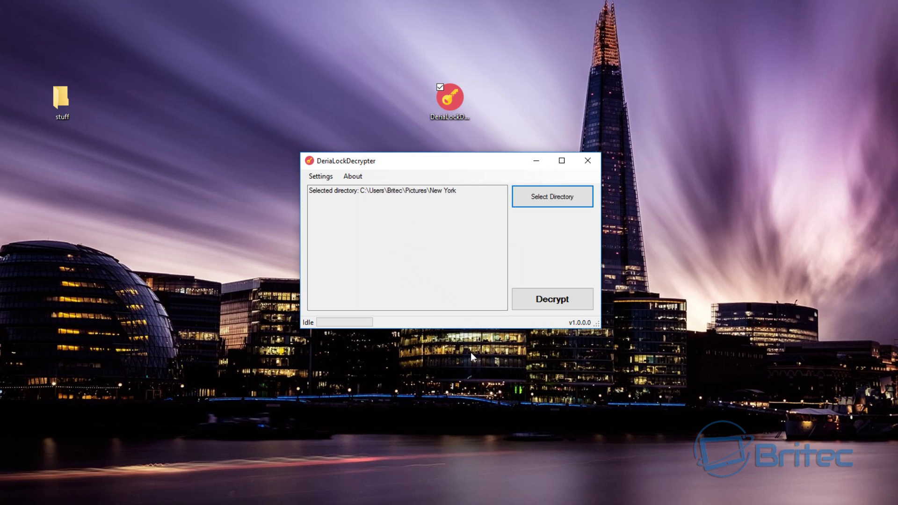
{"action": "left_click", "coordinate": [525, 301]}
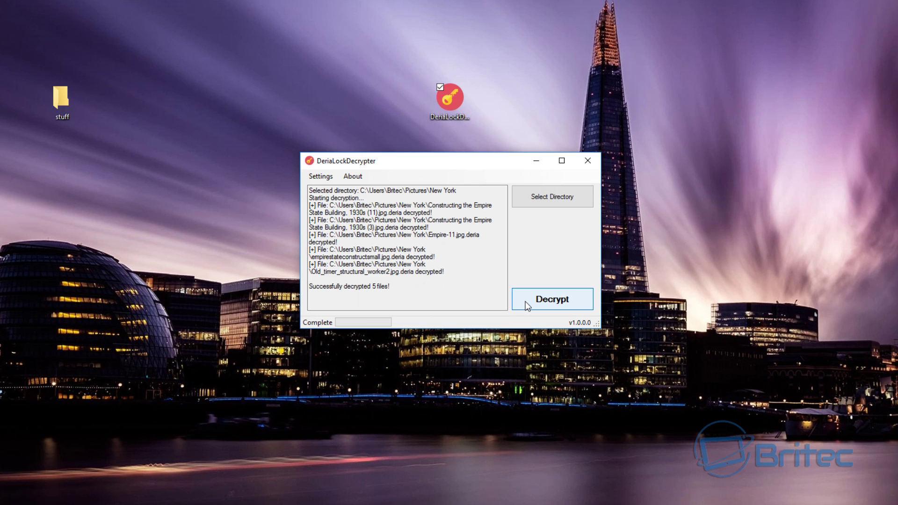
Step: Select the Downloads folder under This PC as the directory and decrypt its files
{"action": "left_click", "coordinate": [537, 199]}
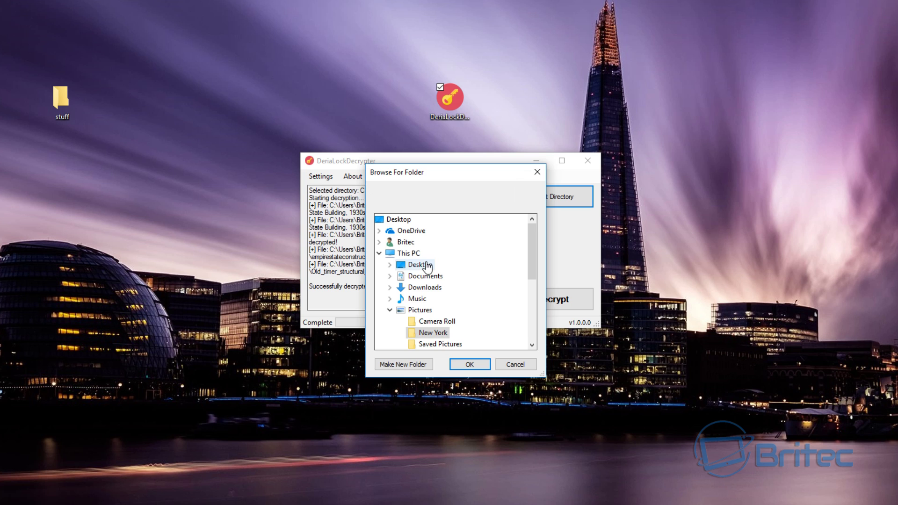
{"action": "left_click", "coordinate": [419, 289]}
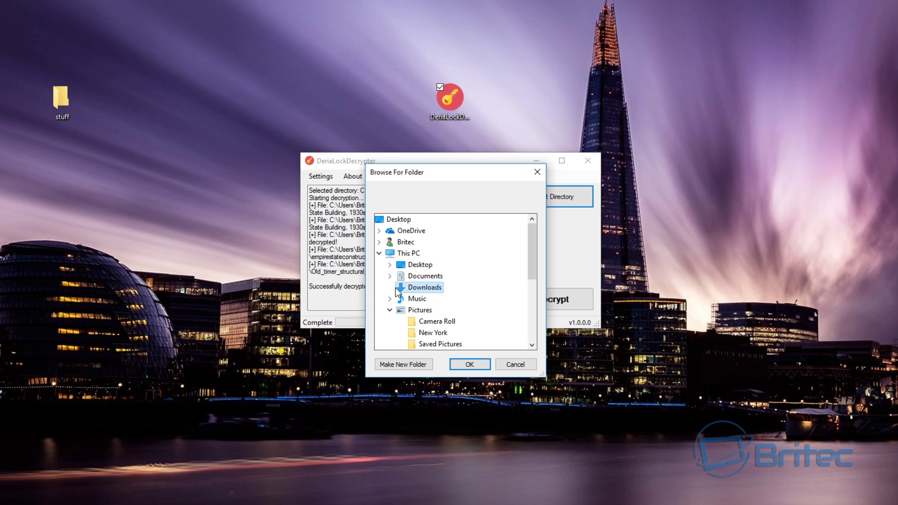
{"action": "left_click", "coordinate": [463, 368]}
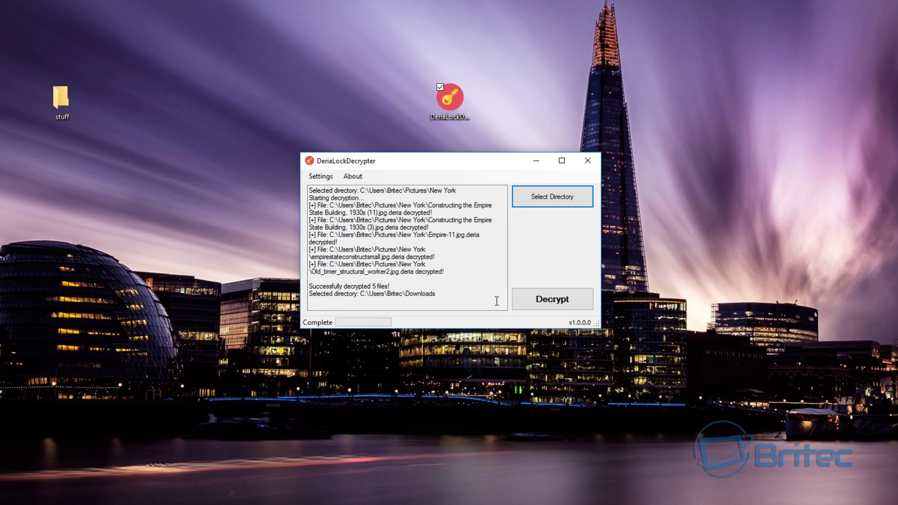
{"action": "left_click", "coordinate": [551, 296]}
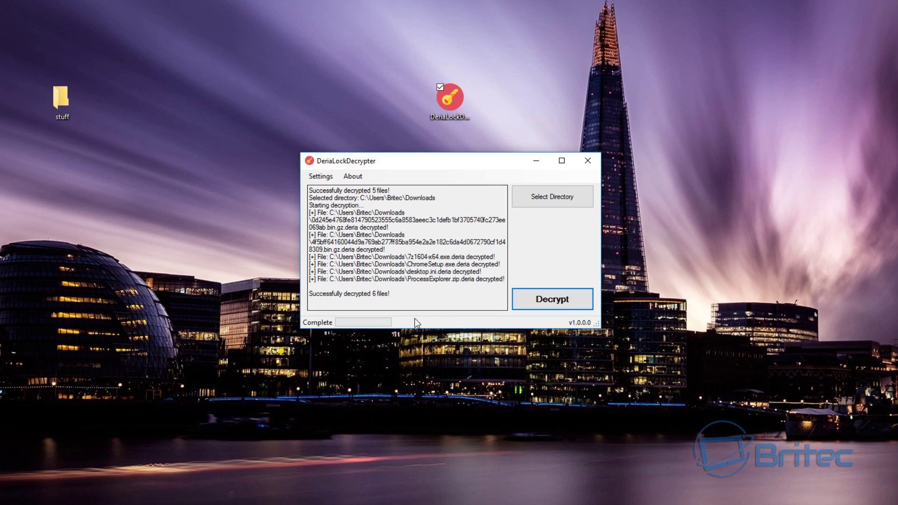
Step: Open the New York folder under Pictures and view Constructing the Empire State Building, 1930s (3).jpg, then close the photo
{"action": "key", "text": "super+e"}
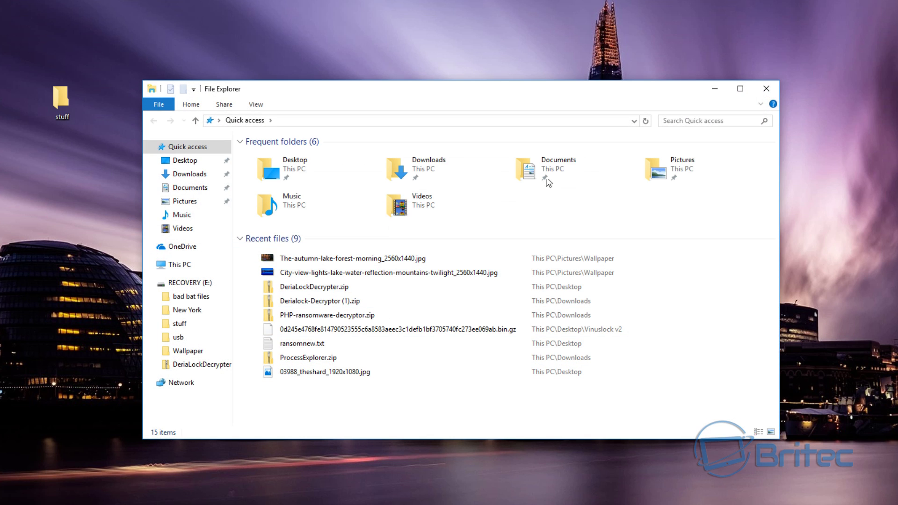
{"action": "double_click", "coordinate": [659, 170]}
{"action": "double_click", "coordinate": [343, 183]}
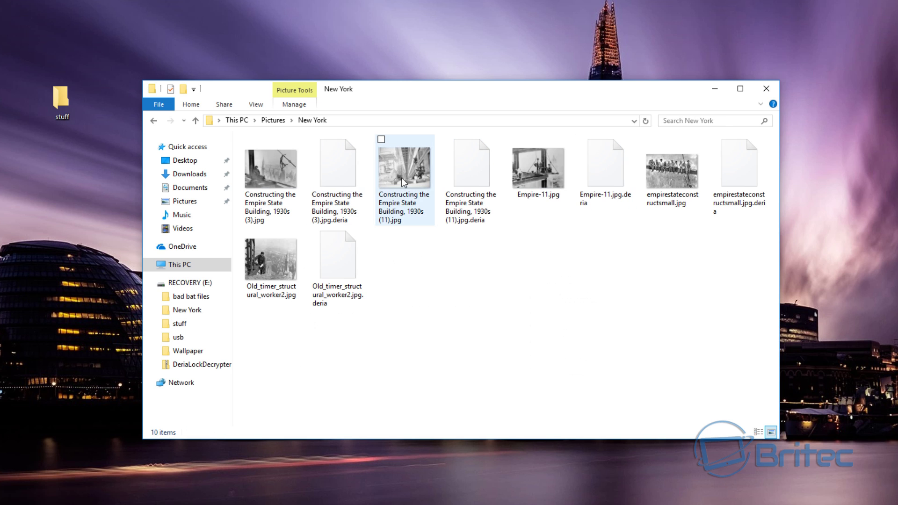
{"action": "double_click", "coordinate": [286, 170]}
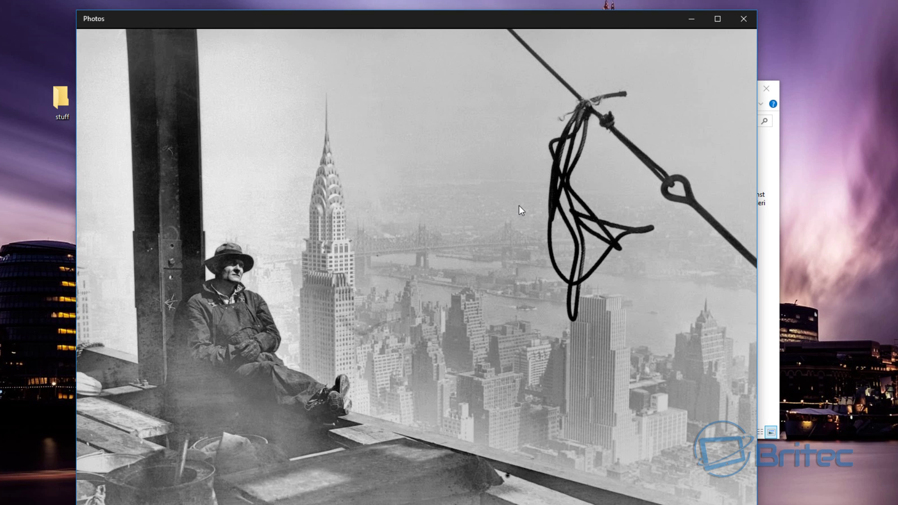
{"action": "left_click", "coordinate": [743, 19]}
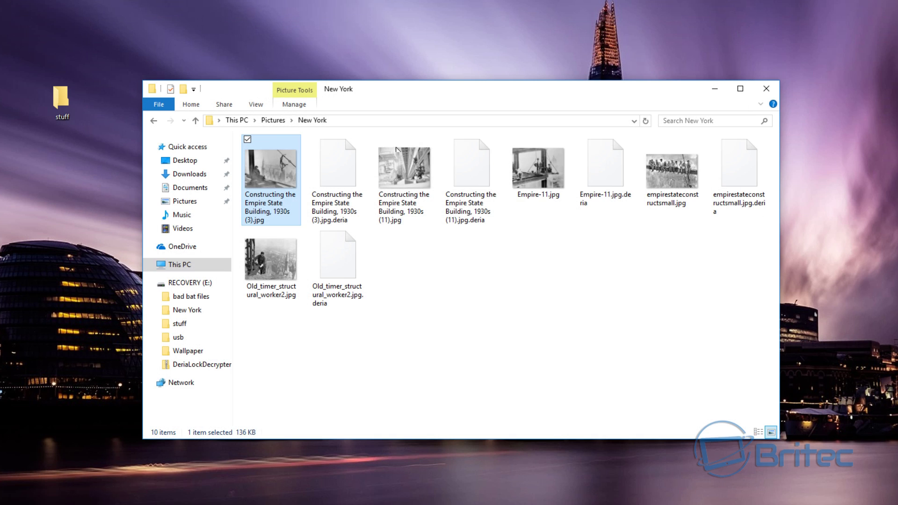
Step: Check the decrypted files in the Downloads folder, then close File Explorer and the decrypter
{"action": "left_click", "coordinate": [183, 174]}
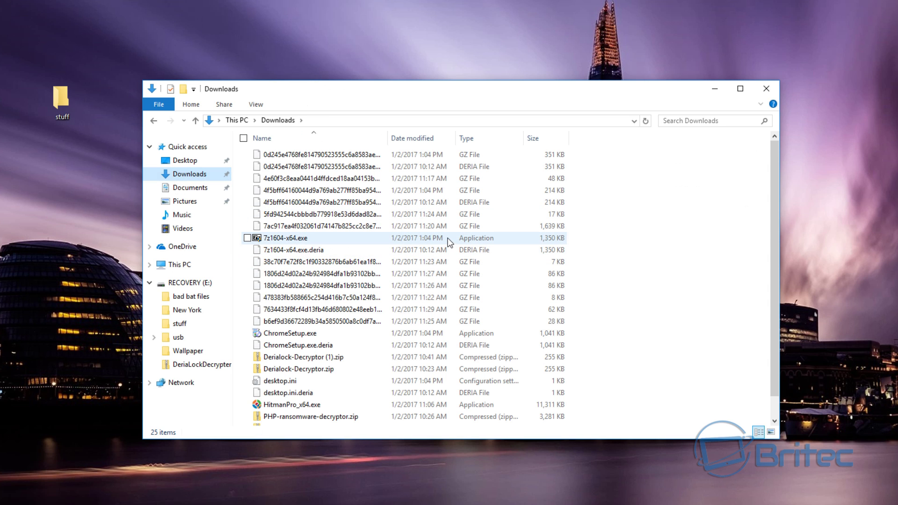
{"action": "scroll", "coordinate": [408, 252], "scroll_direction": "down", "scroll_amount": 1}
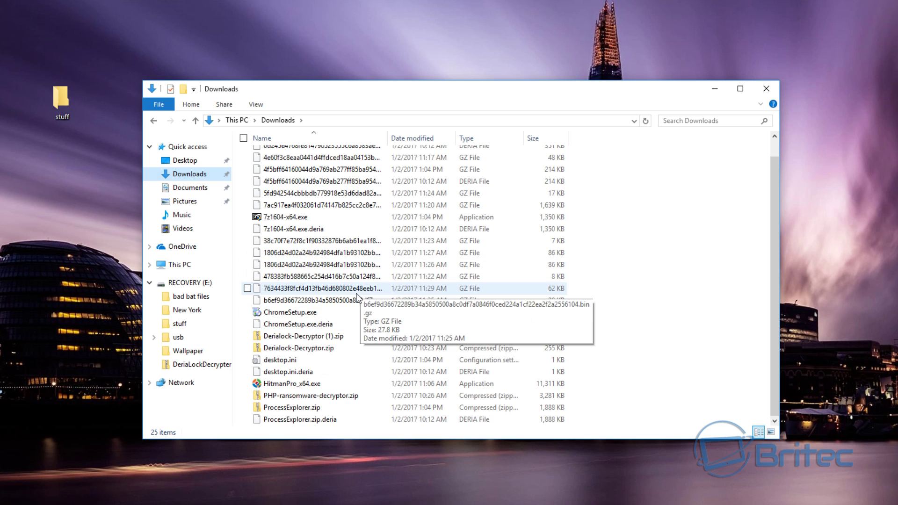
{"action": "scroll", "coordinate": [346, 310], "scroll_direction": "up", "scroll_amount": 1}
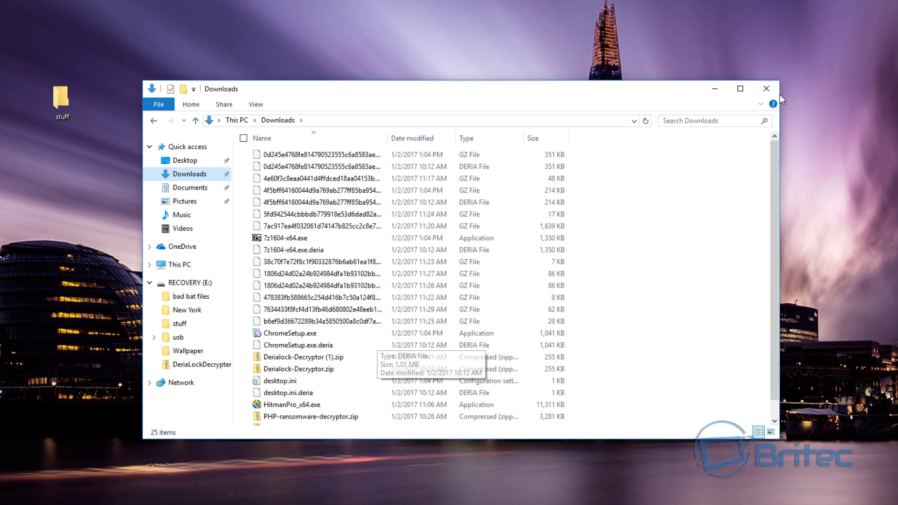
{"action": "left_click", "coordinate": [766, 88]}
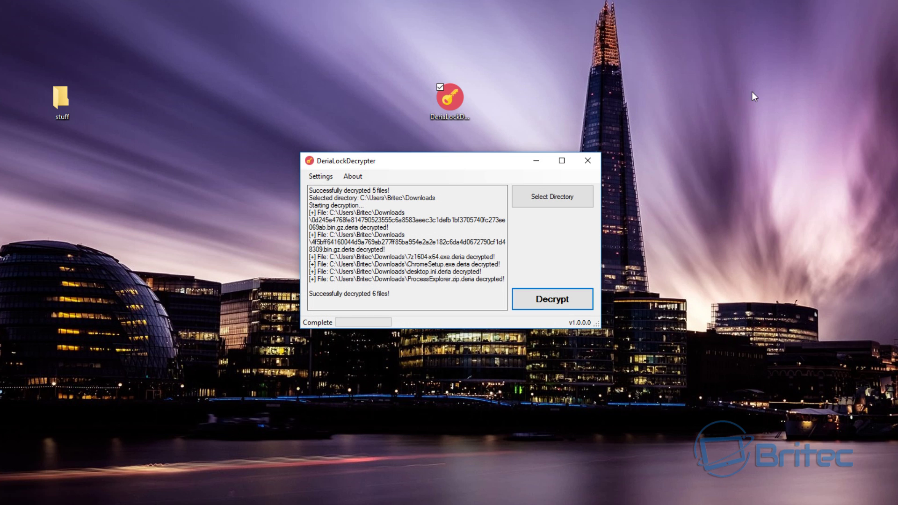
{"action": "left_click", "coordinate": [588, 161]}
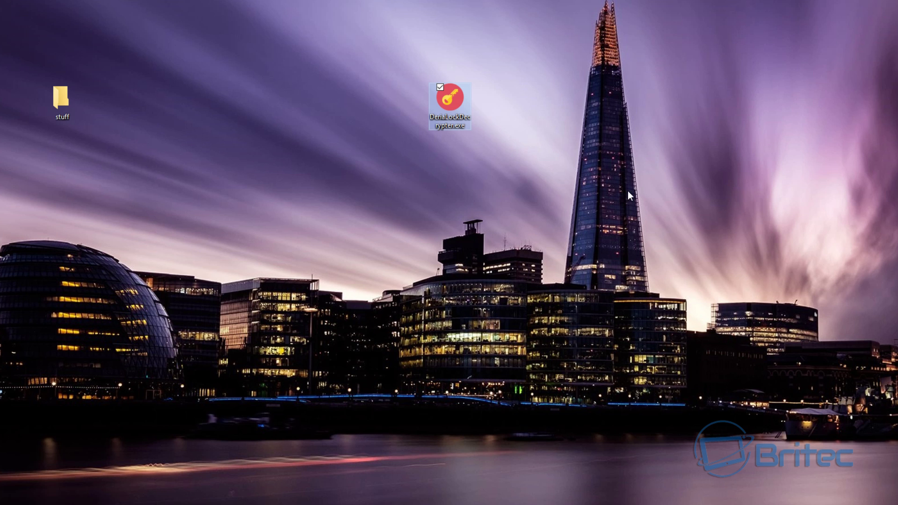